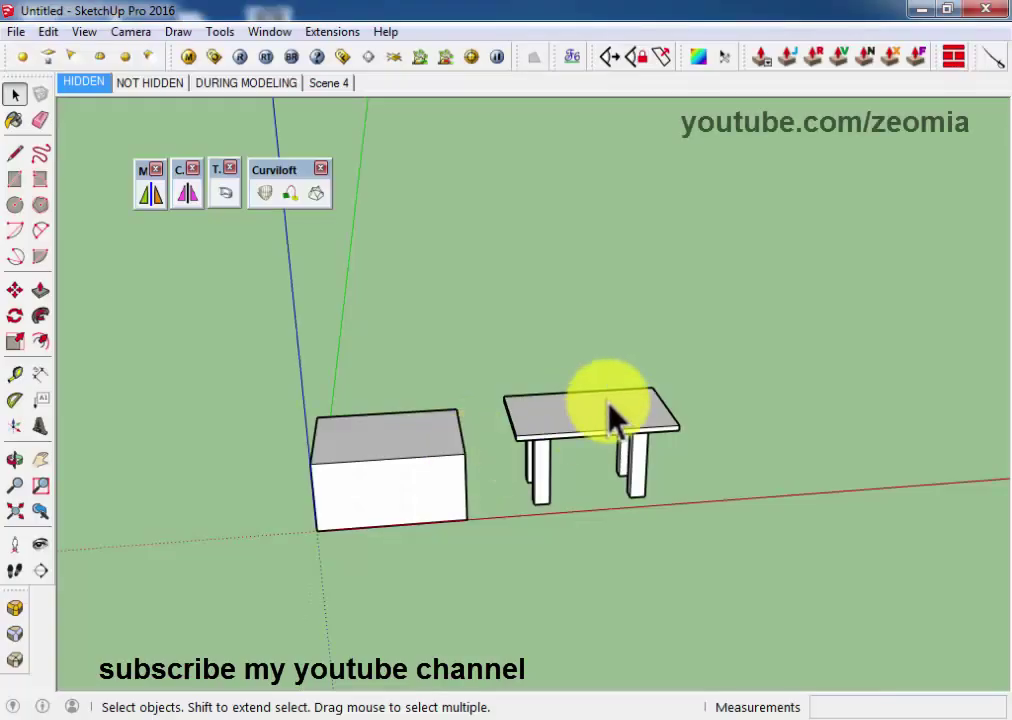
- Activate RoundCorner on the box's top face, orbiting to a clearer angle
mouse_move(612, 415)
middle_down()
mouse_move(468, 505)
mouse_move(516, 405)
middle_up()
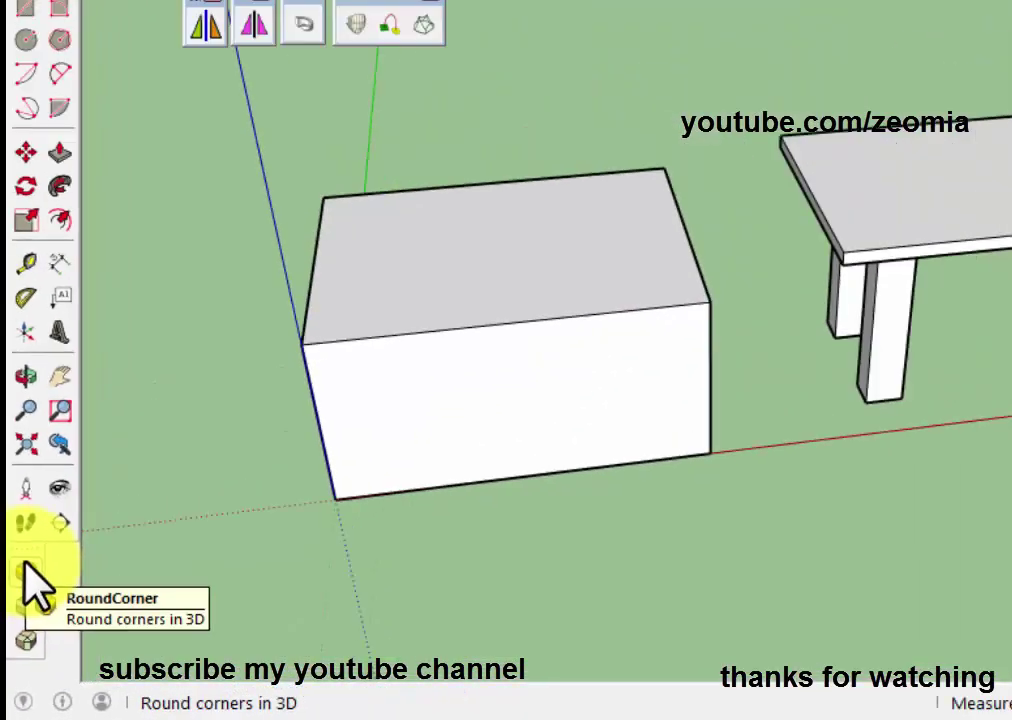
click(22, 609)
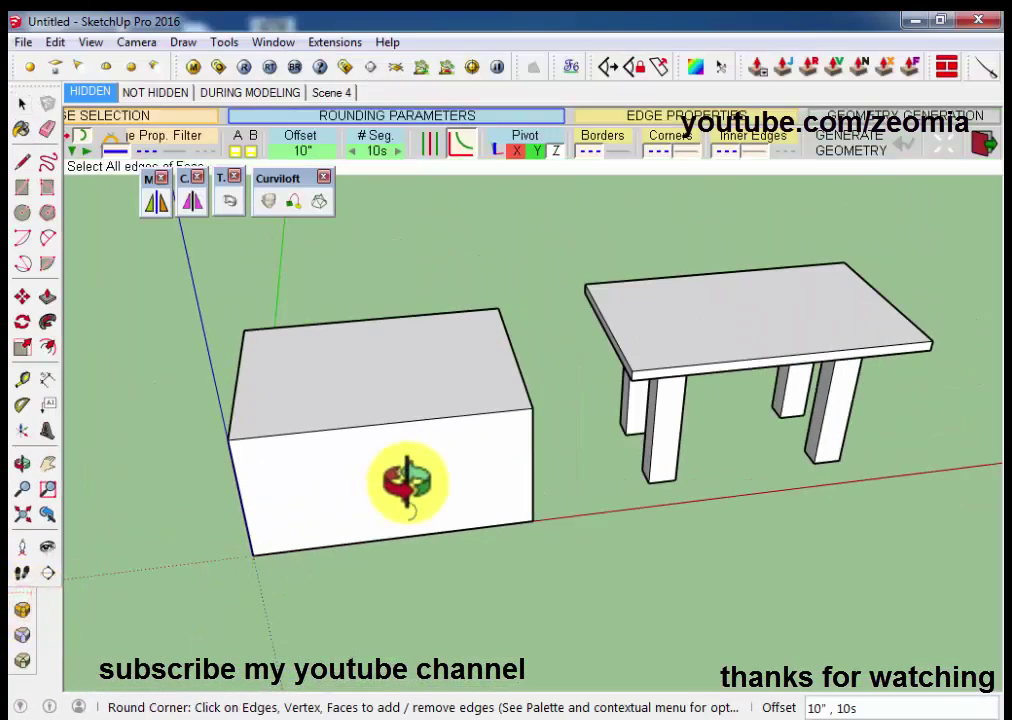
key(space)
click(407, 395)
middle_drag(407, 390, 205, 550)
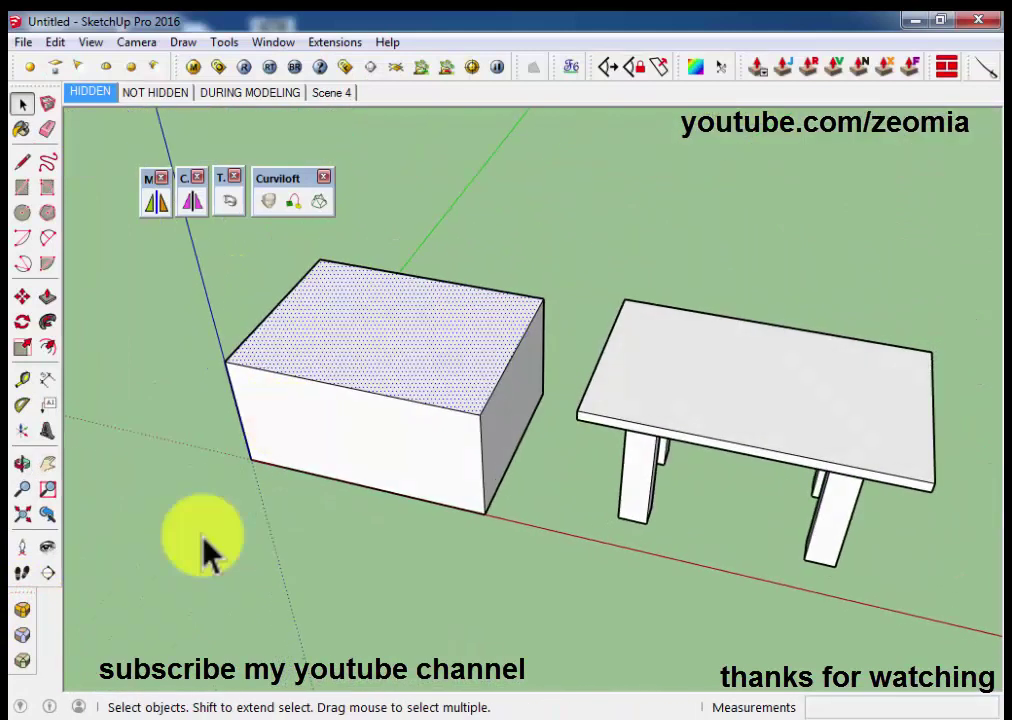
click(22, 609)
mouse_move(215, 440)
middle_down()
mouse_move(474, 373)
mouse_move(452, 305)
middle_up()
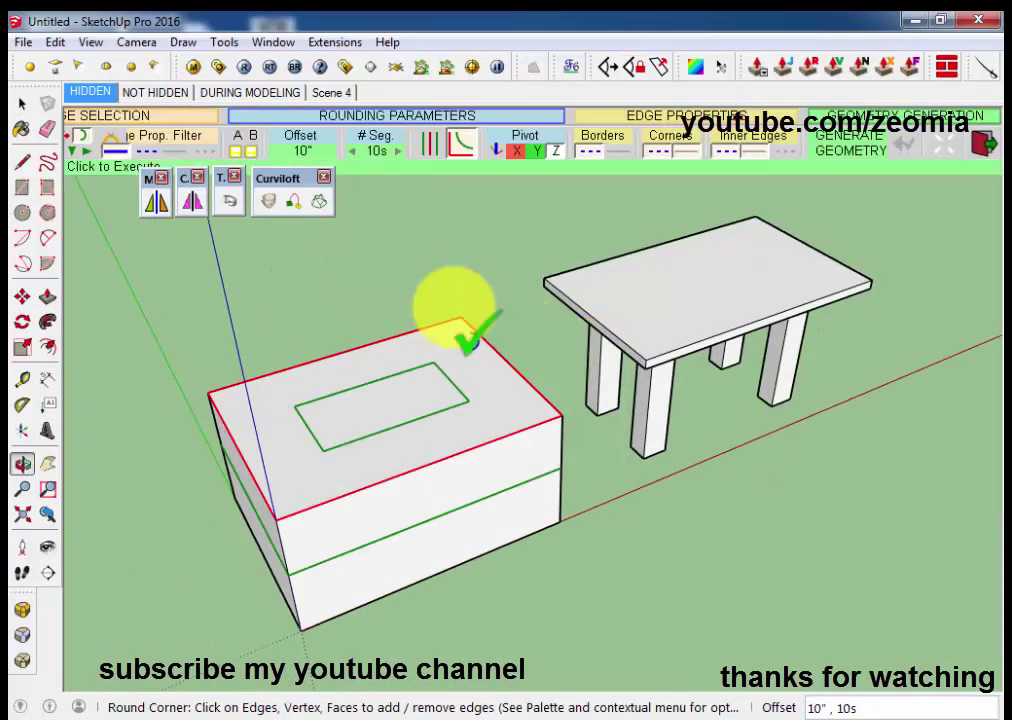
- Set the RoundCorner offset to 2 inches, replacing an initial 1-inch entry
click(300, 150)
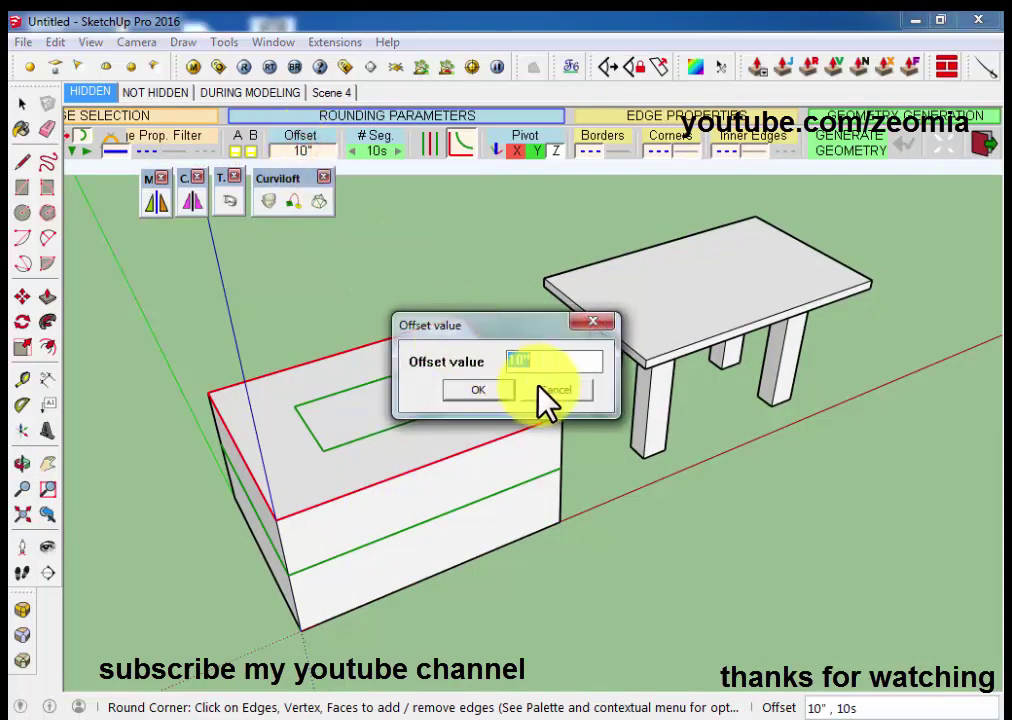
text(1)
click(482, 390)
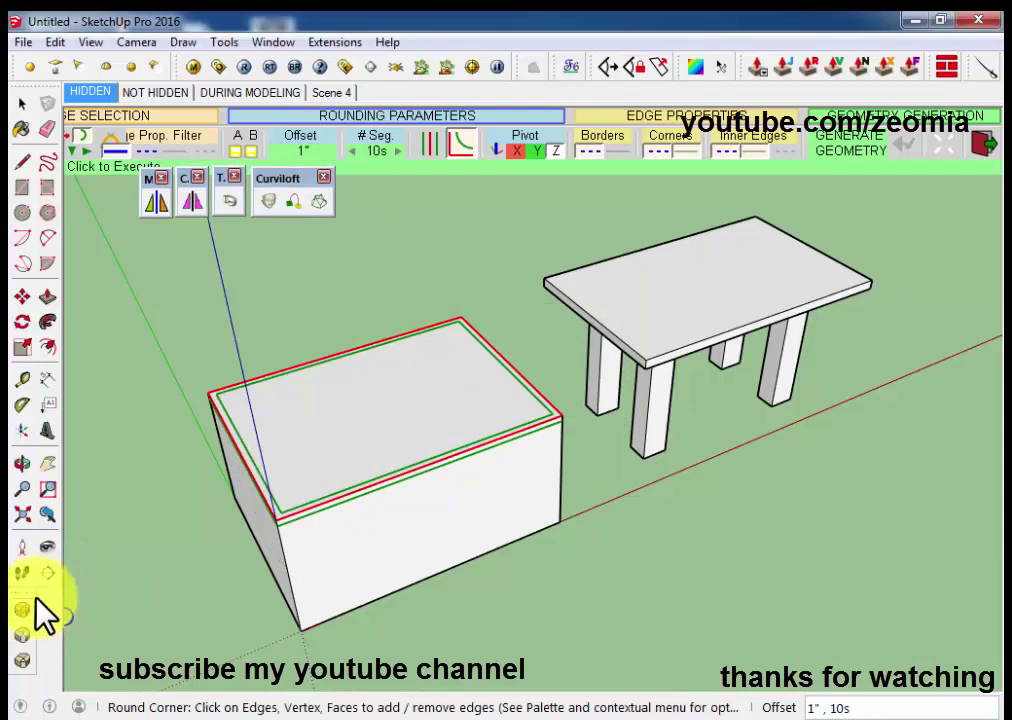
click(298, 150)
text(2)
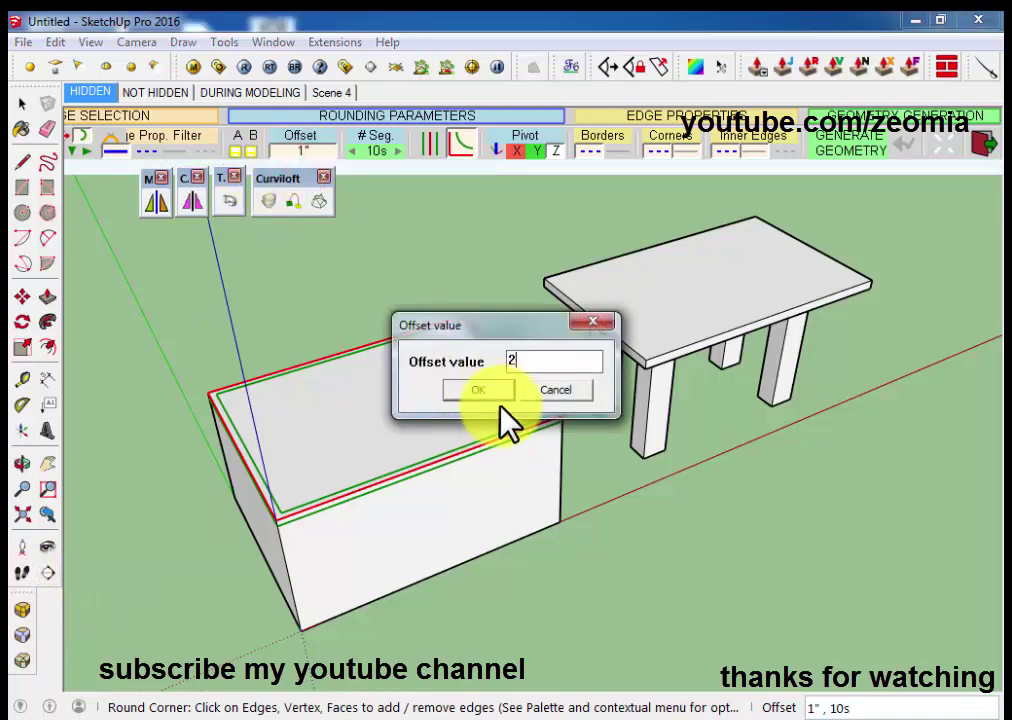
click(490, 390)
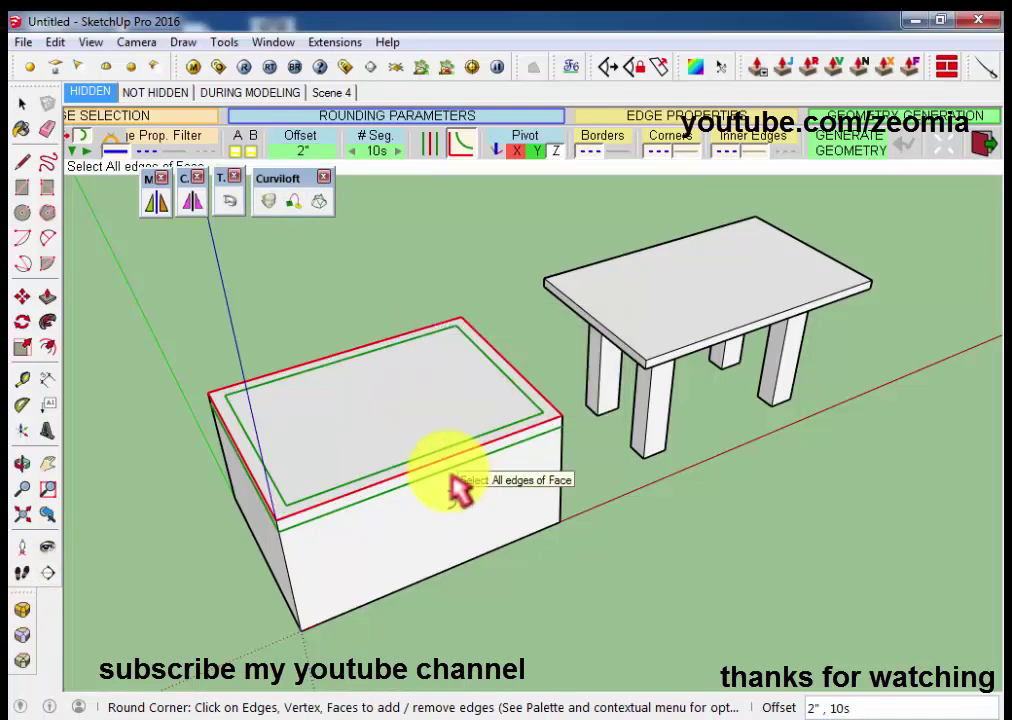
- Orbit around and below the box to inspect its 2-inch rounded edges
right_click(449, 476)
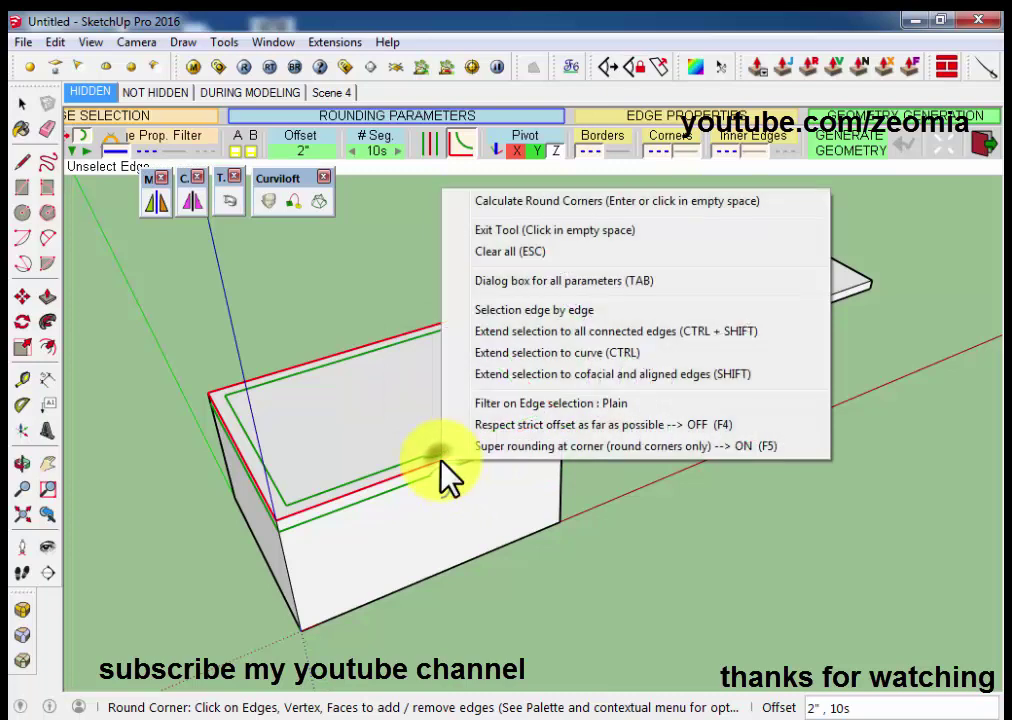
click(440, 478)
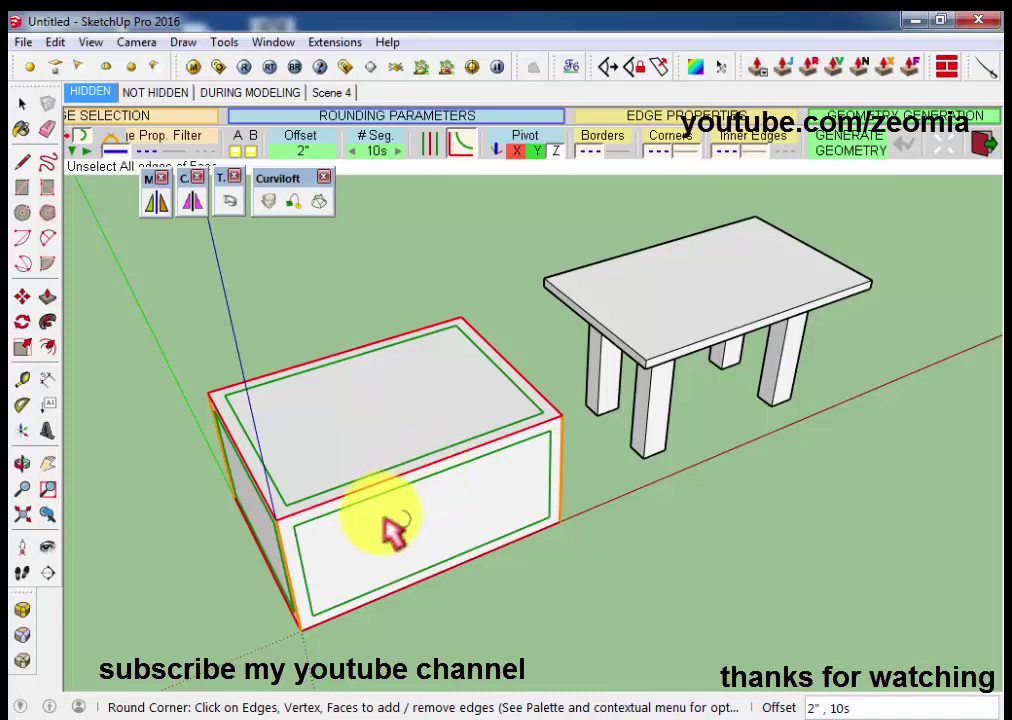
mouse_move(392, 530)
middle_down()
mouse_move(614, 244)
mouse_move(362, 545)
middle_up()
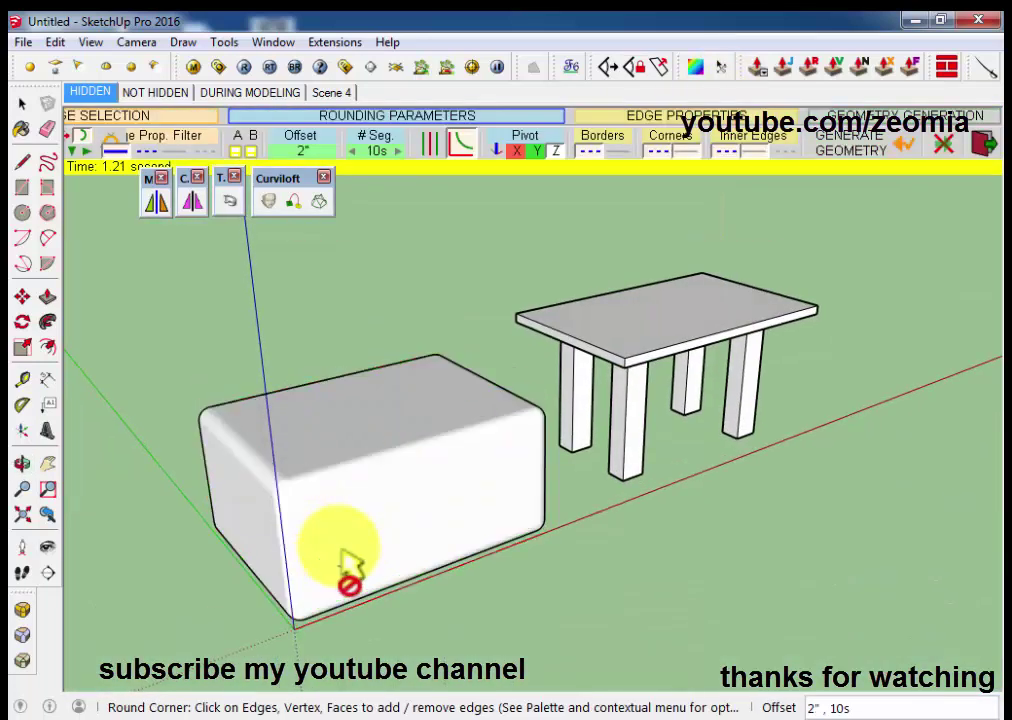
mouse_move(481, 531)
middle_down()
mouse_move(636, 162)
mouse_move(237, 535)
middle_up()
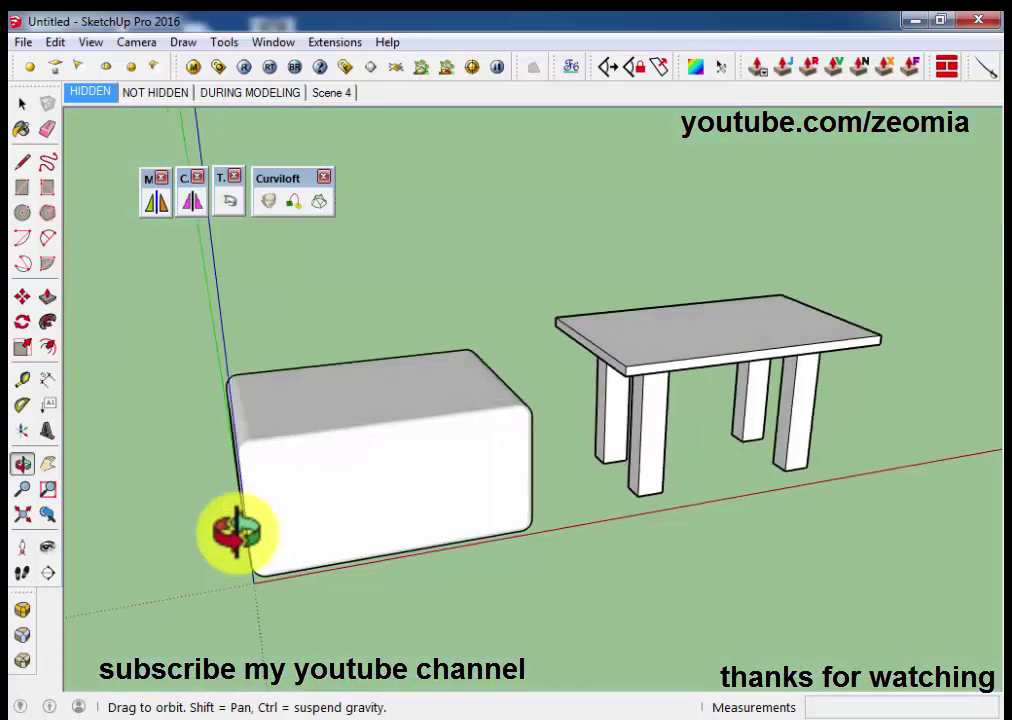
mouse_move(343, 524)
middle_down()
mouse_move(373, 524)
mouse_move(425, 500)
middle_up()
- Regenerate the box's rounded corners from the edge preview and inspect the result
key(Escape)
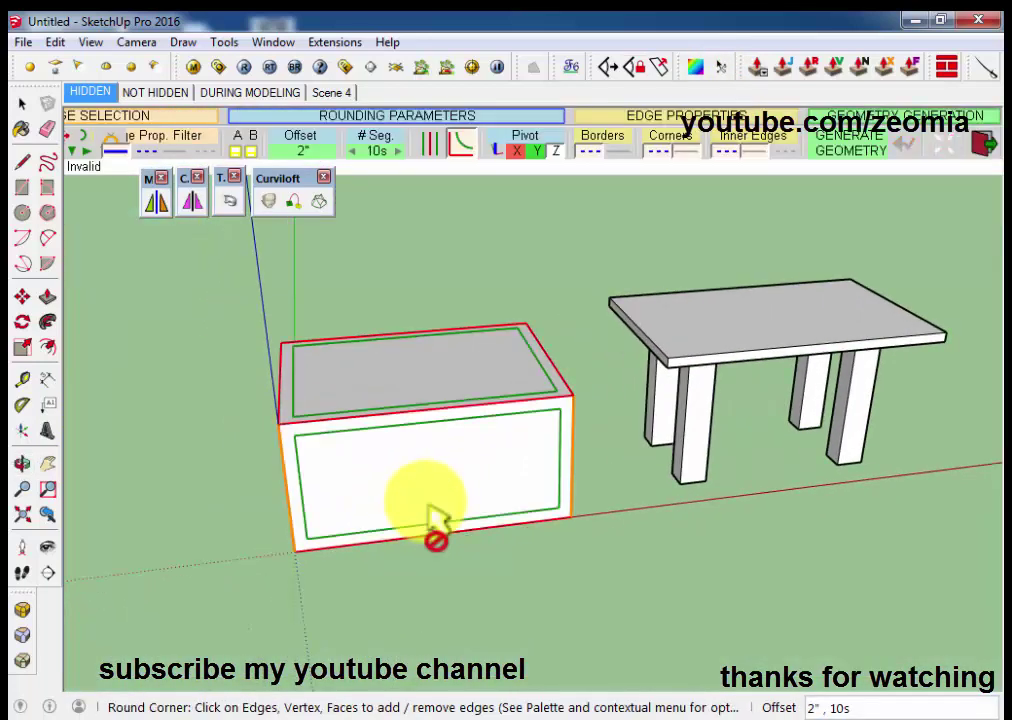
key(Return)
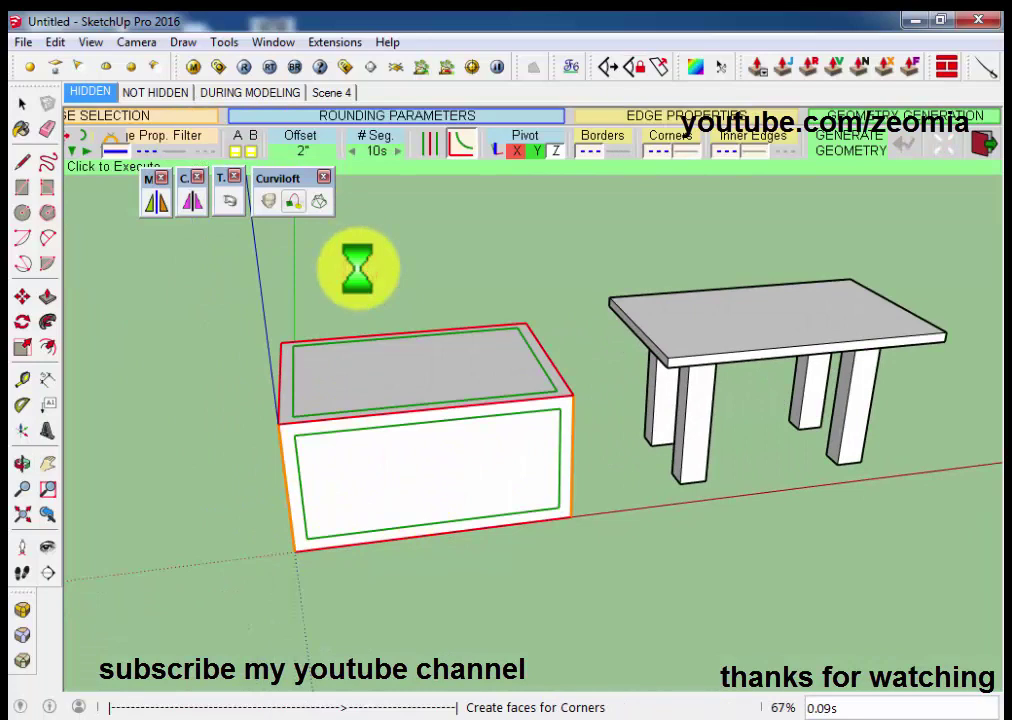
middle_drag(361, 391, 523, 268)
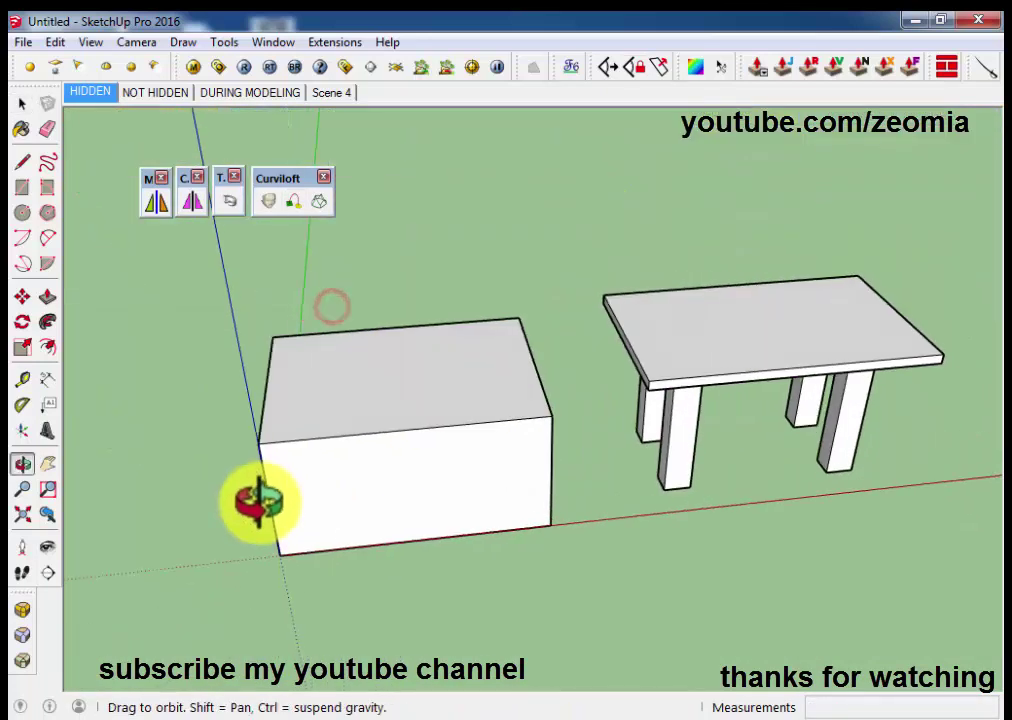
- Round the box's top face and front top edge, then zoom in on the edge
drag(260, 500, 350, 429)
key(space)
click(350, 425)
click(366, 450)
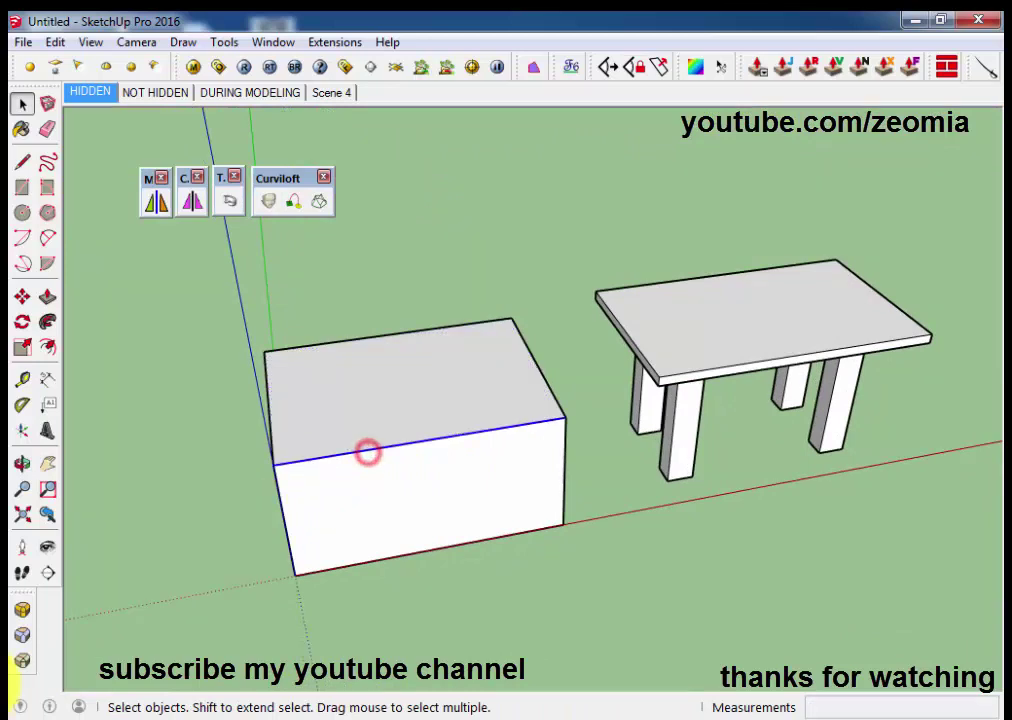
click(23, 607)
mouse_move(390, 458)
middle_down()
mouse_move(542, 418)
mouse_move(412, 488)
mouse_move(610, 538)
mouse_move(267, 535)
mouse_move(350, 490)
middle_up()
key(Return)
scroll(450, 515, up, 5)
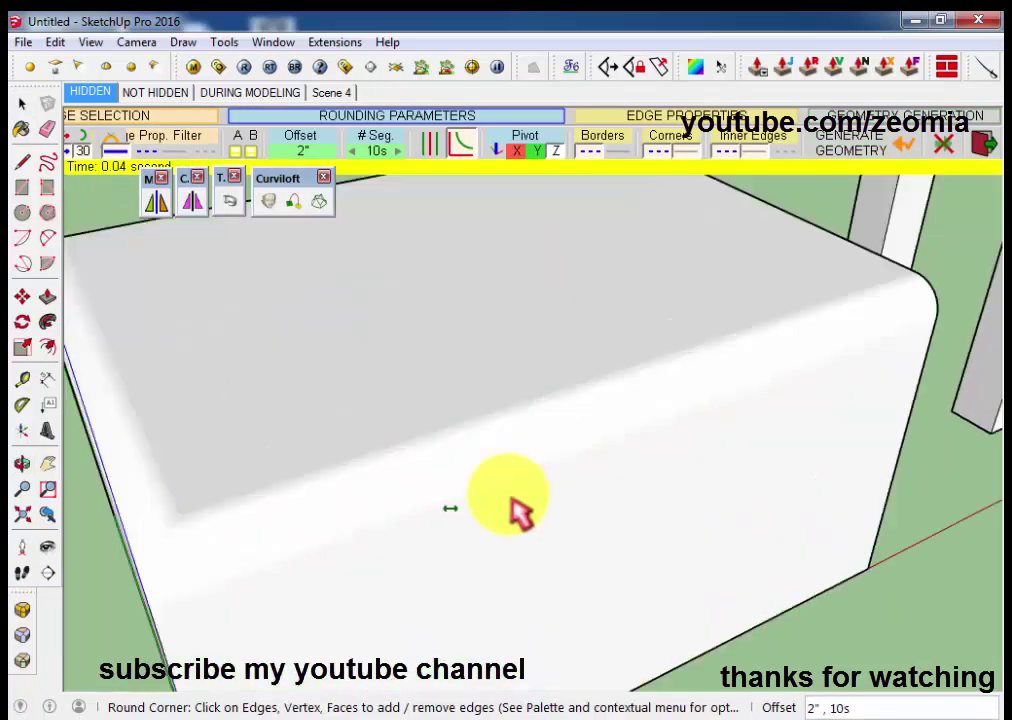
mouse_move(520, 515)
middle_down()
mouse_move(300, 481)
mouse_move(330, 415)
mouse_move(818, 368)
mouse_move(644, 373)
mouse_move(542, 486)
mouse_move(427, 528)
mouse_move(237, 515)
middle_up()
- Apply Sharp Corner rounding to the box's front top edge and top face
key(space)
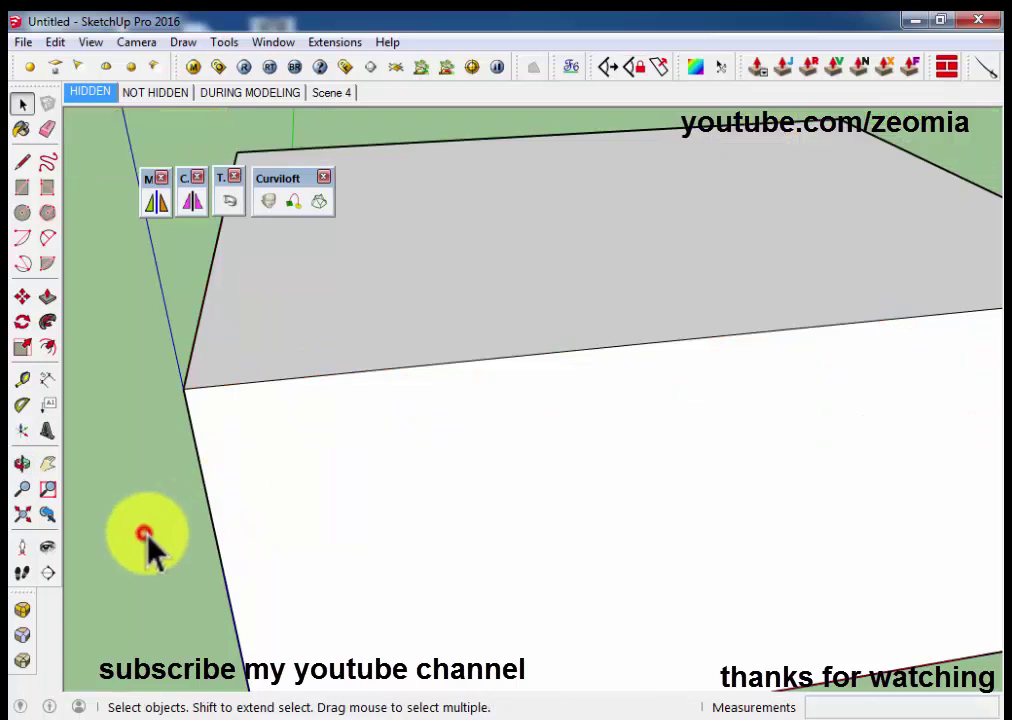
click(268, 379)
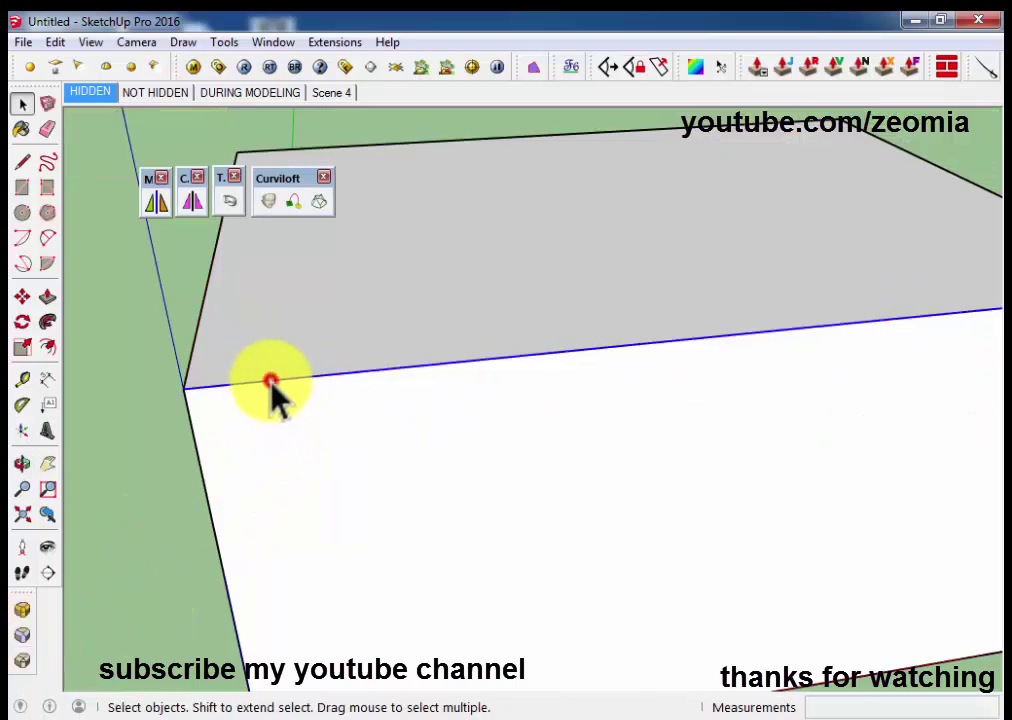
click(304, 345)
click(22, 634)
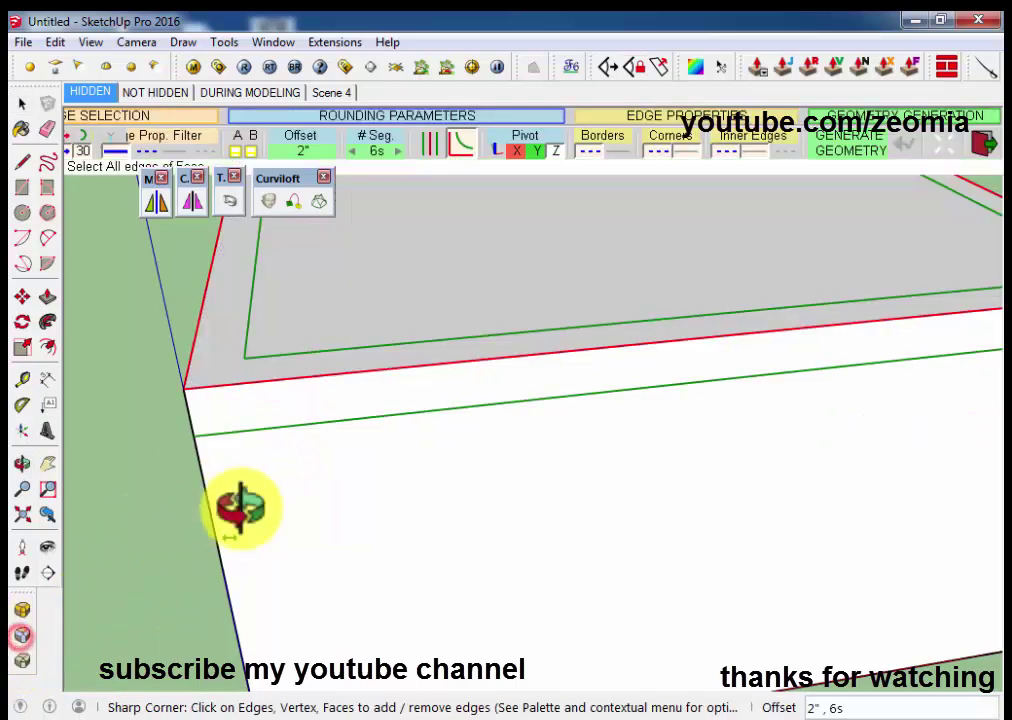
middle_drag(240, 508, 393, 505)
key(Return)
mouse_move(474, 447)
middle_down()
mouse_move(550, 410)
mouse_move(300, 334)
middle_up()
- Orbit around the box corner to inspect the sharp-corner rounding profile
key(space)
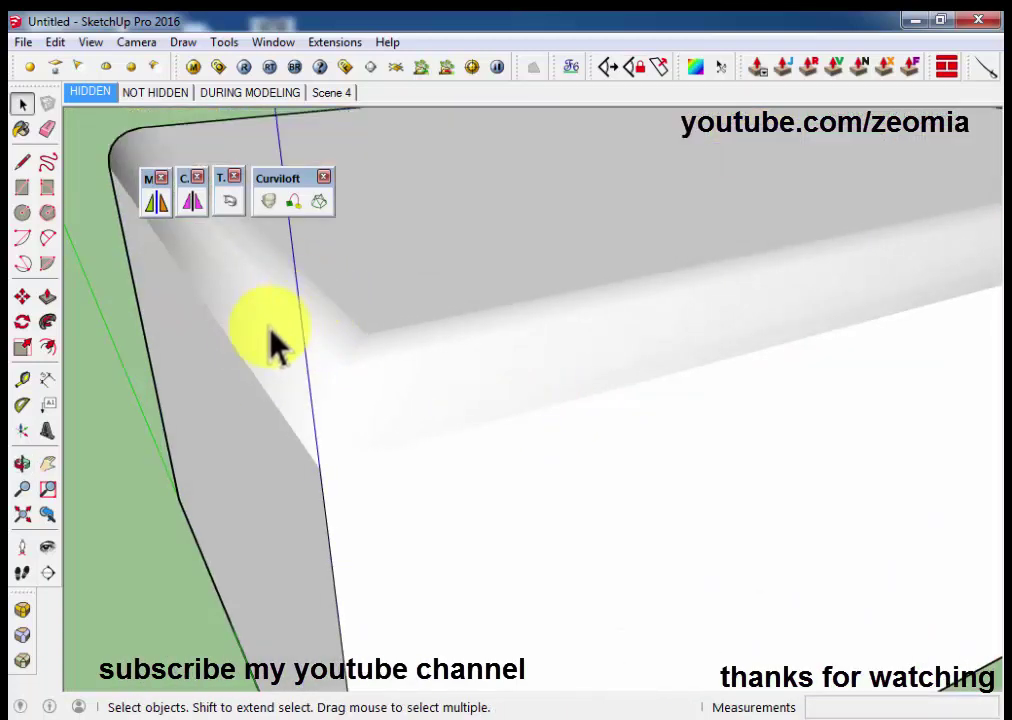
mouse_move(270, 332)
middle_down()
mouse_move(328, 355)
mouse_move(235, 233)
mouse_move(285, 250)
mouse_move(255, 220)
middle_up()
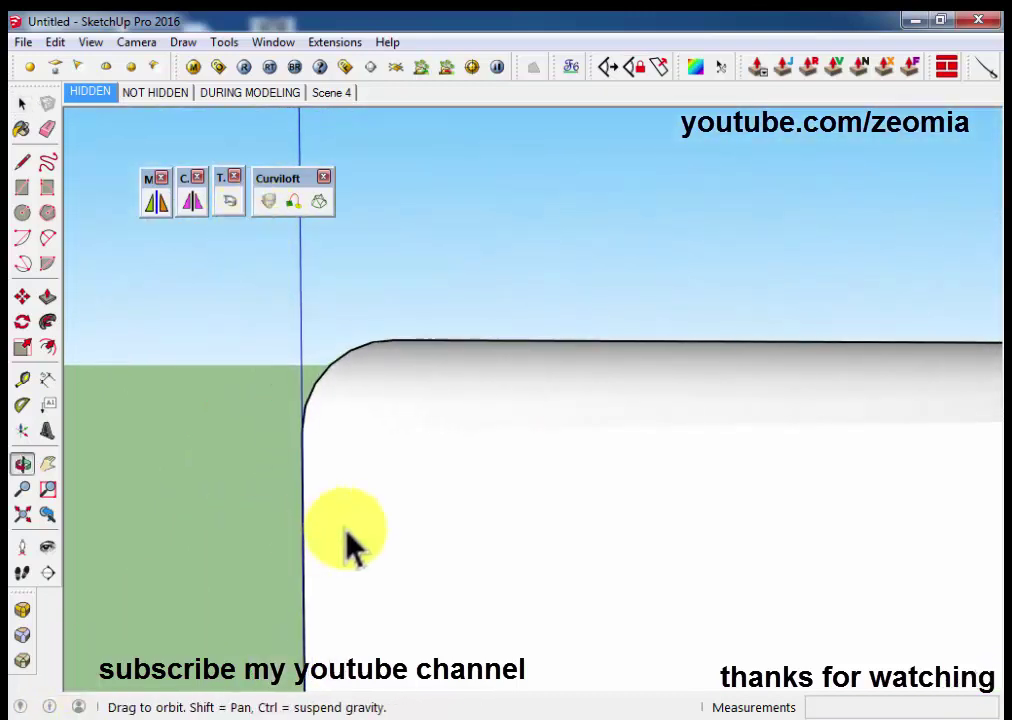
middle_drag(345, 533, 355, 515)
middle_drag(452, 395, 426, 294)
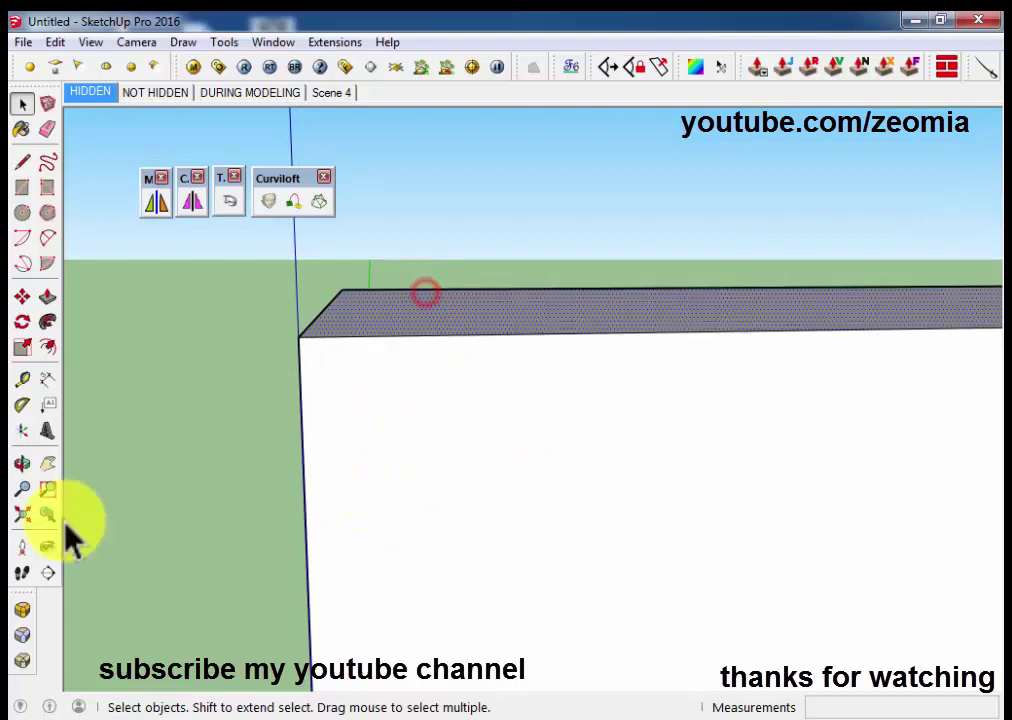
click(22, 609)
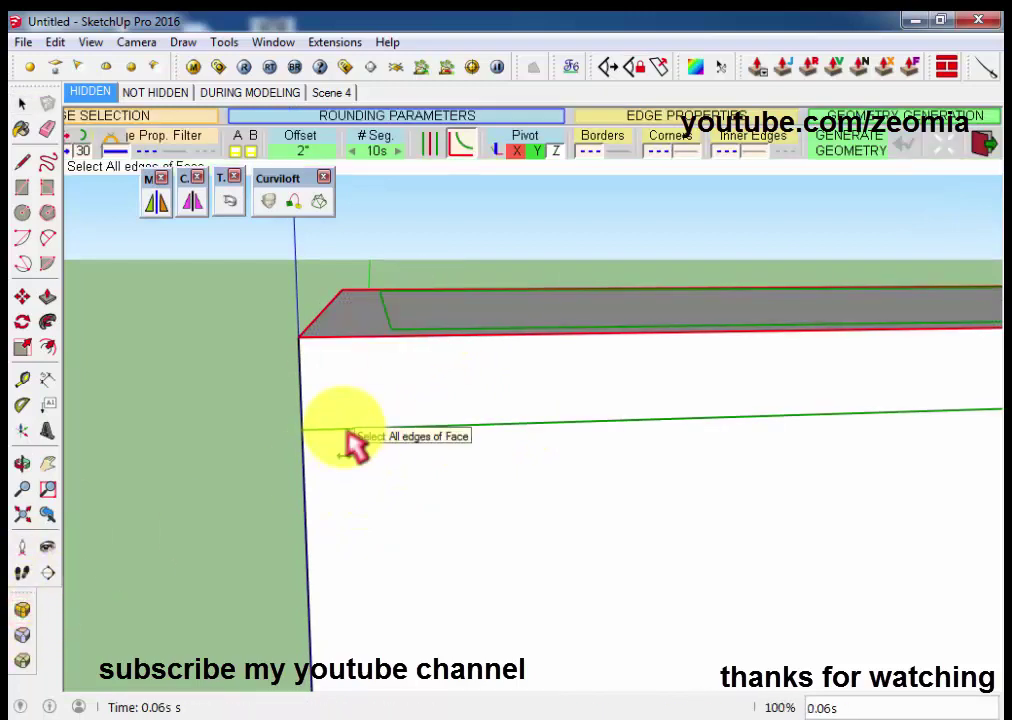
key(Return)
middle_drag(350, 440, 343, 355)
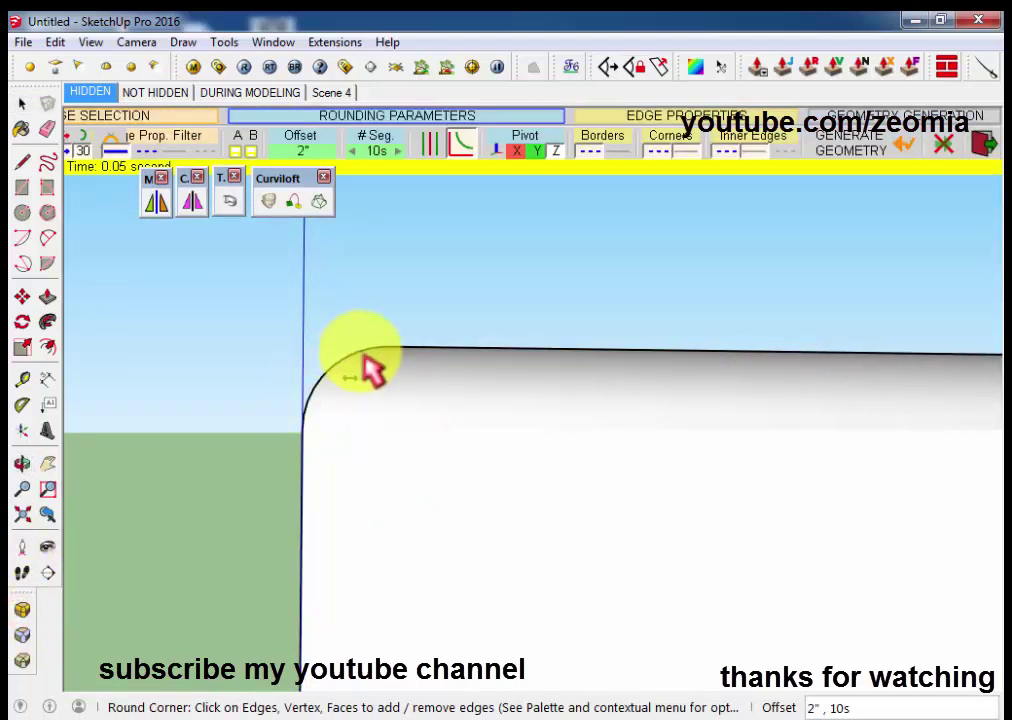
middle_drag(316, 467, 328, 564)
key(space)
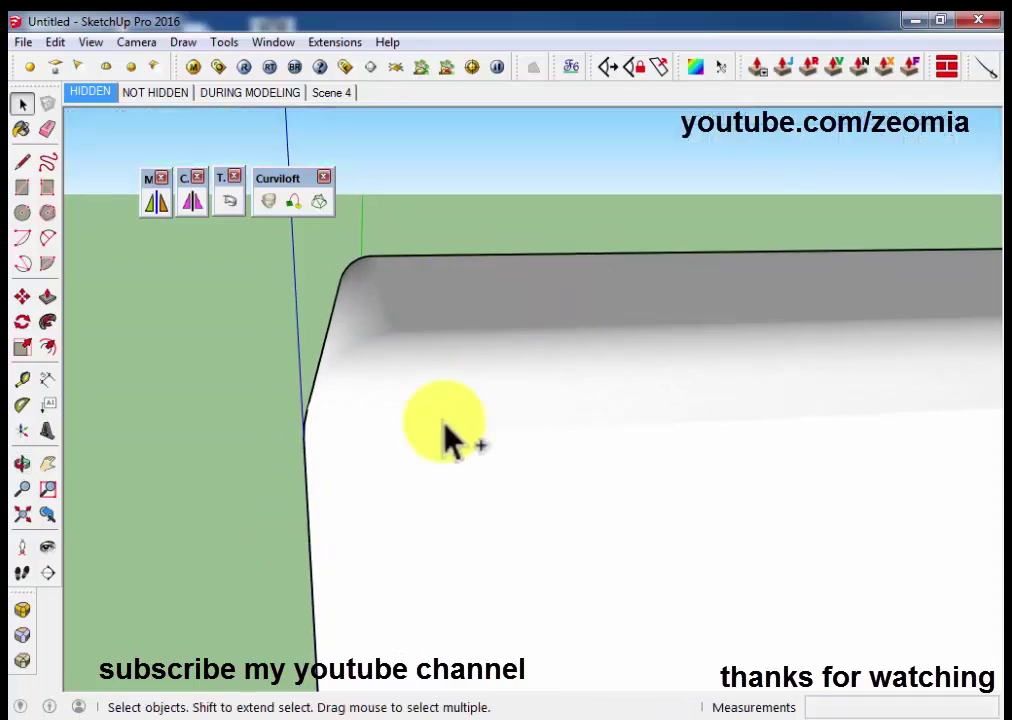
key(ctrl+z)
click(437, 345)
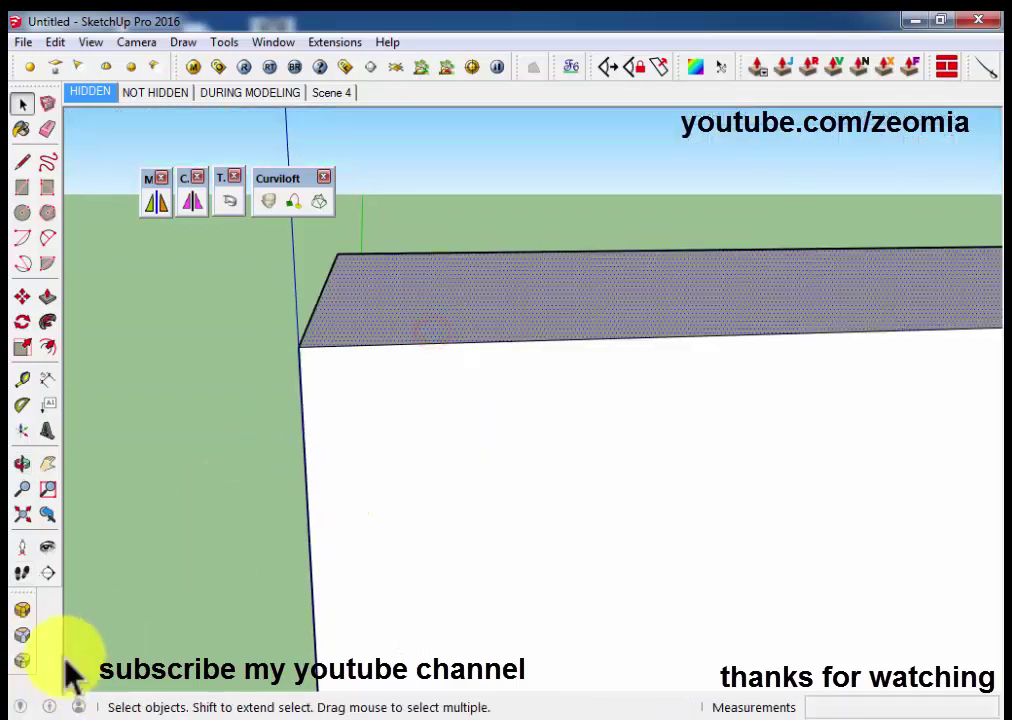
click(22, 661)
key(Return)
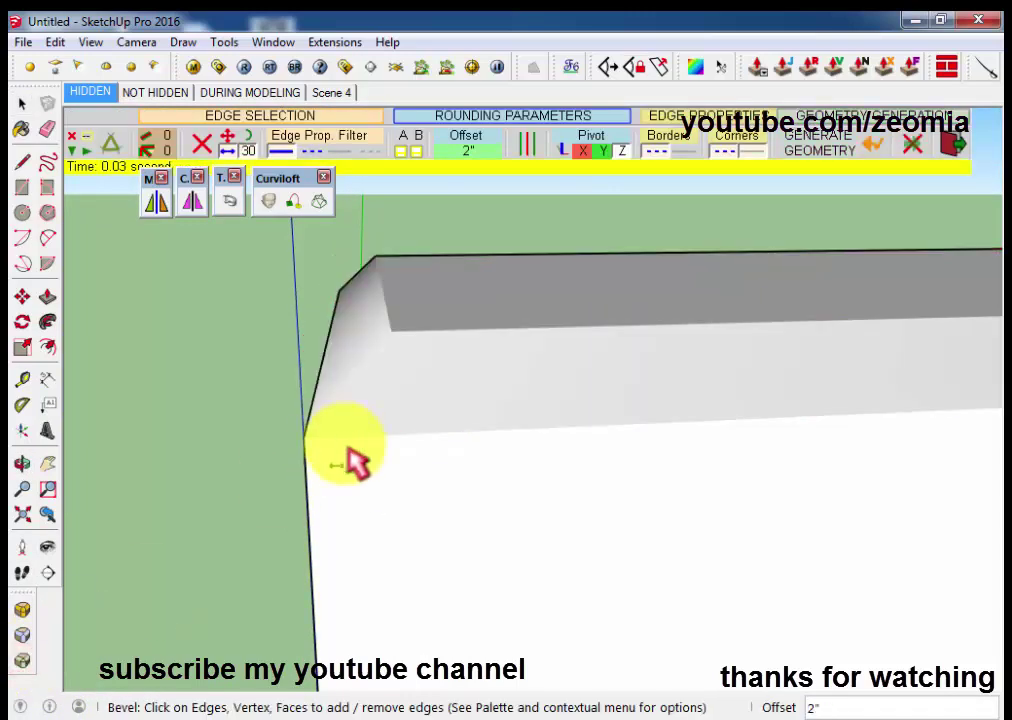
mouse_move(350, 462)
middle_down()
mouse_move(615, 406)
mouse_move(858, 406)
mouse_move(377, 440)
mouse_move(474, 429)
middle_up()
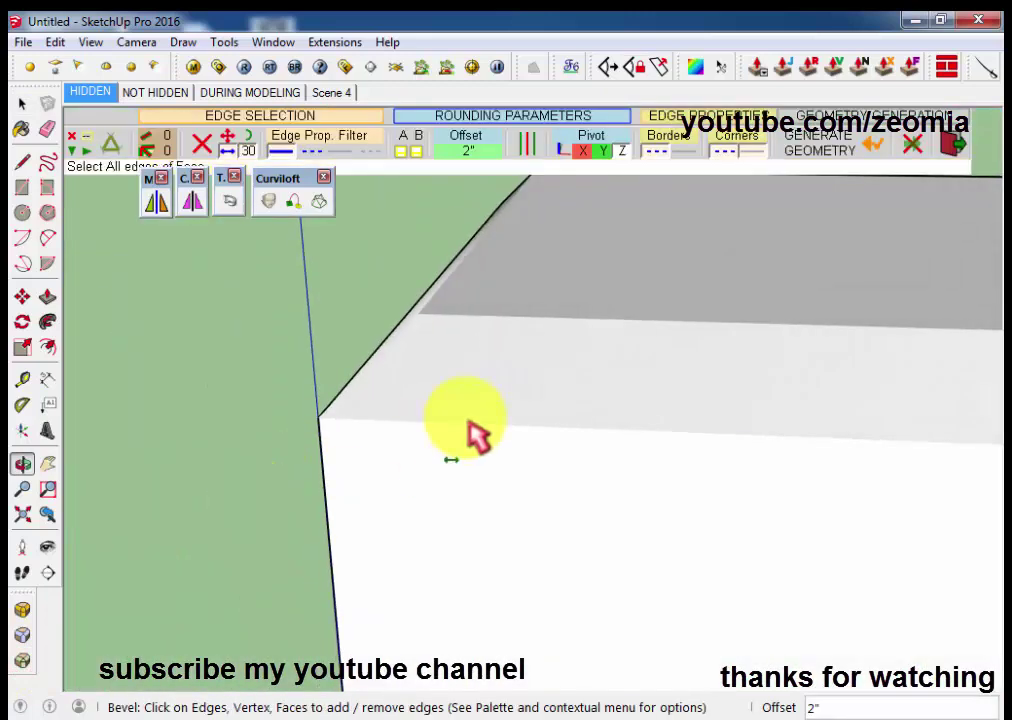
mouse_move(436, 524)
middle_down()
mouse_move(660, 406)
mouse_move(455, 467)
middle_up()
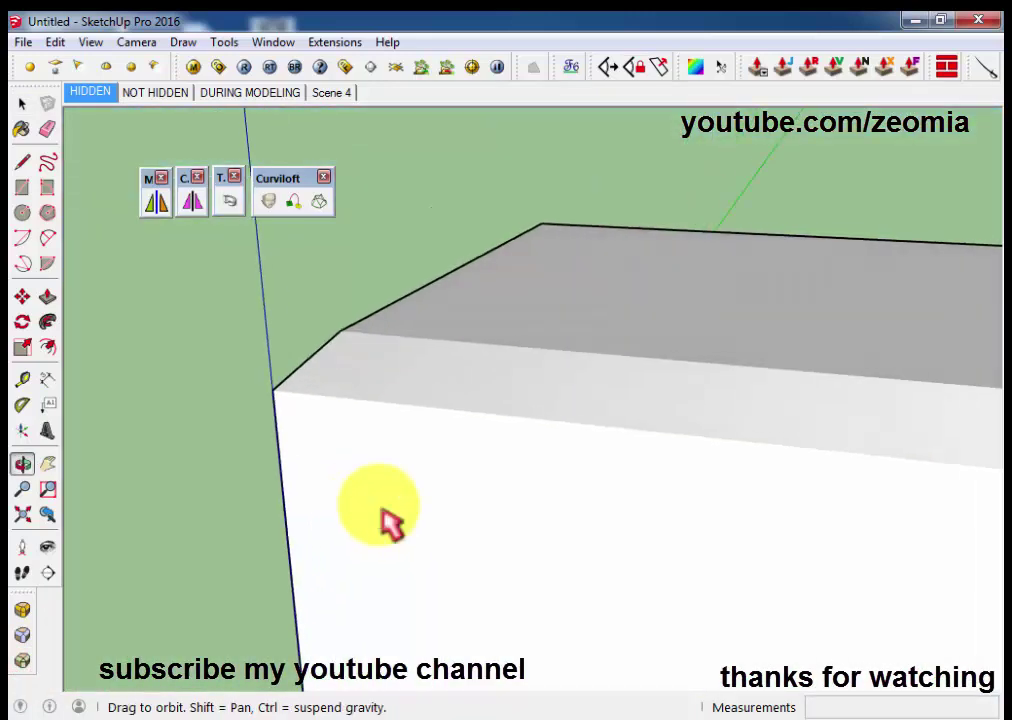
key(ctrl+z)
key(Escape)
click(23, 610)
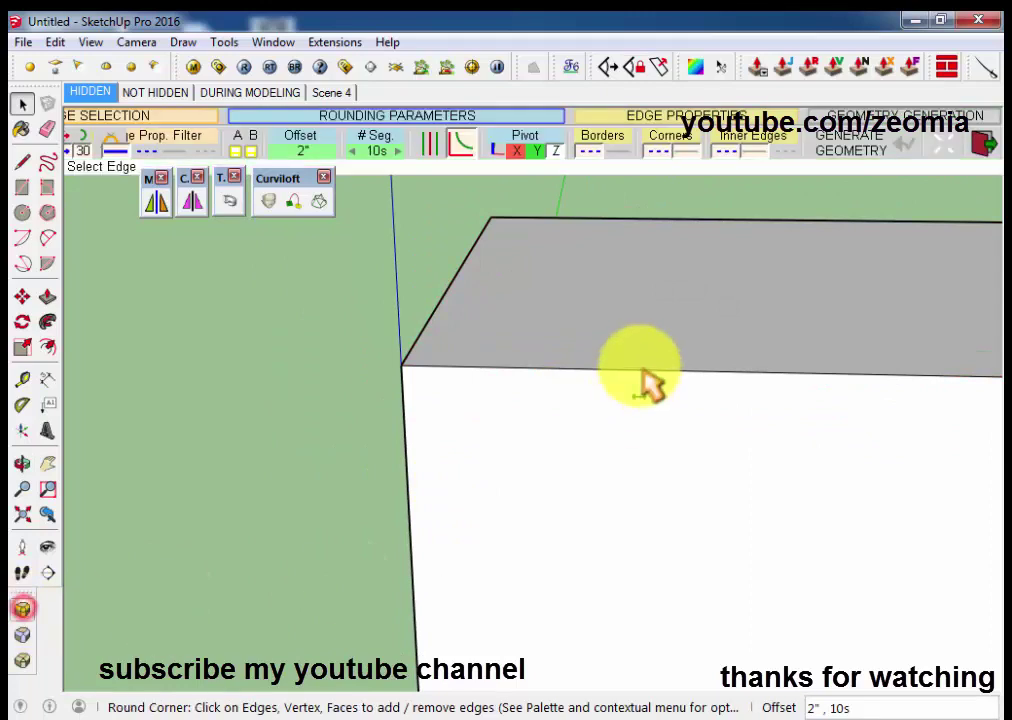
mouse_move(644, 384)
middle_down()
mouse_move(655, 425)
mouse_move(640, 432)
mouse_move(490, 415)
mouse_move(210, 545)
middle_up()
key(Escape)
double_click(700, 402)
triple_click(662, 397)
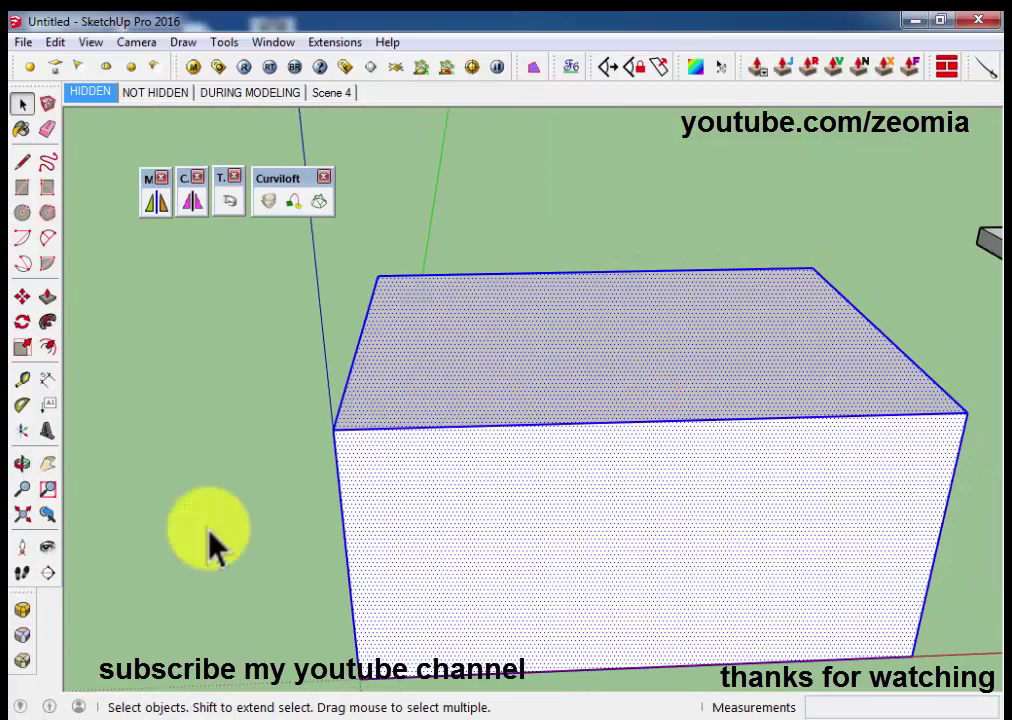
- Round all the box's edges with a 10-inch offset and view the capsule shape
click(23, 610)
click(303, 155)
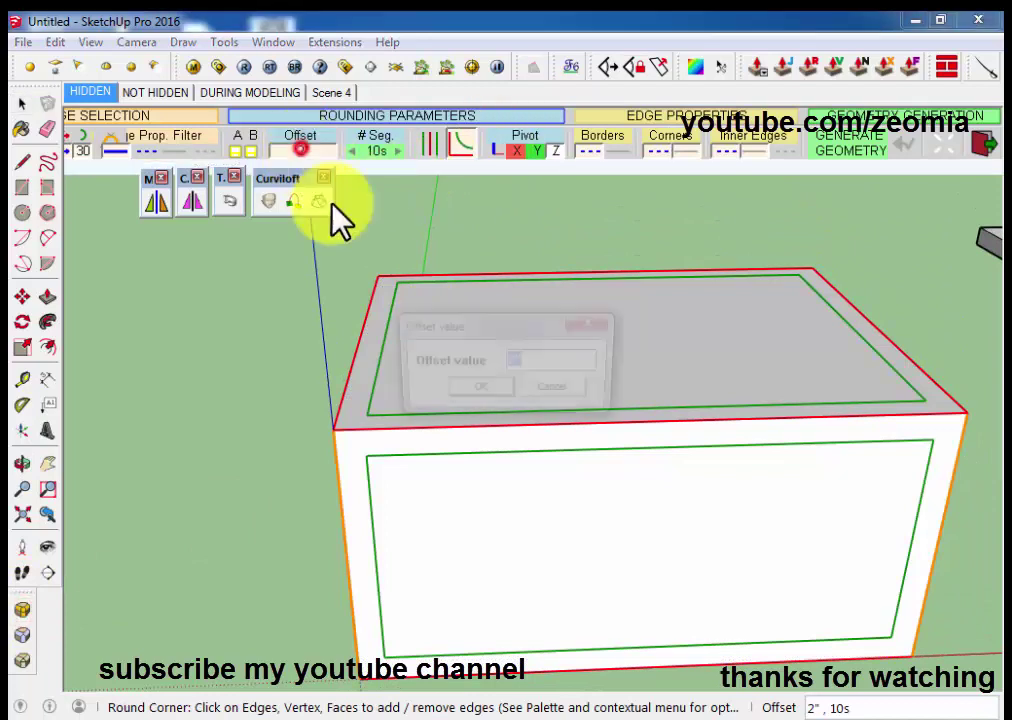
text(10)
click(482, 400)
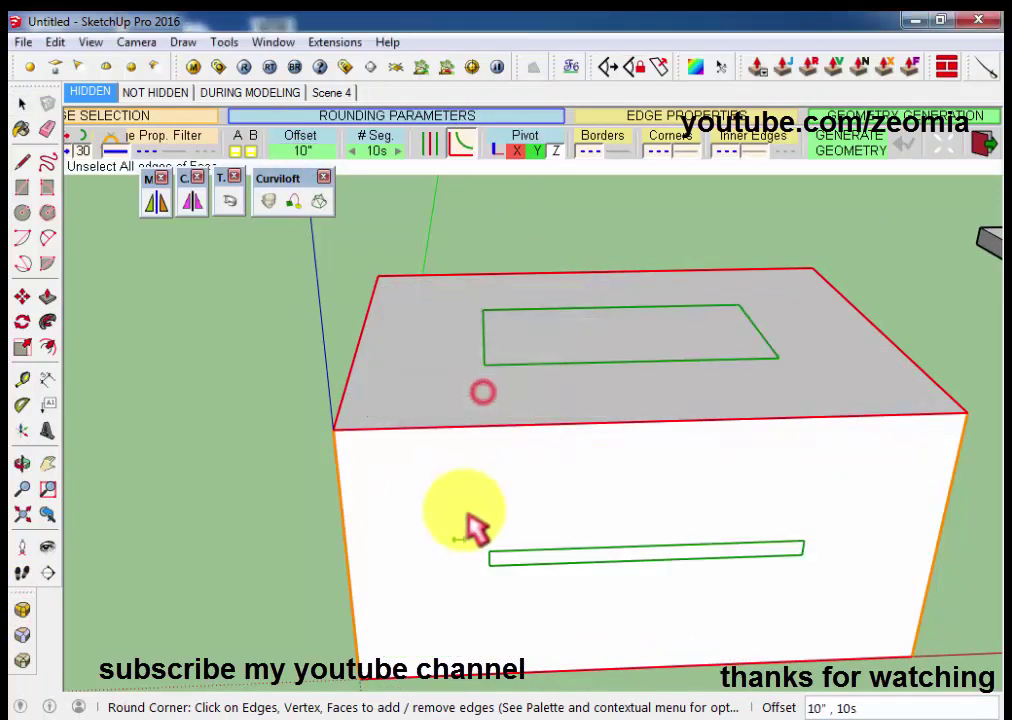
middle_drag(474, 530, 530, 445)
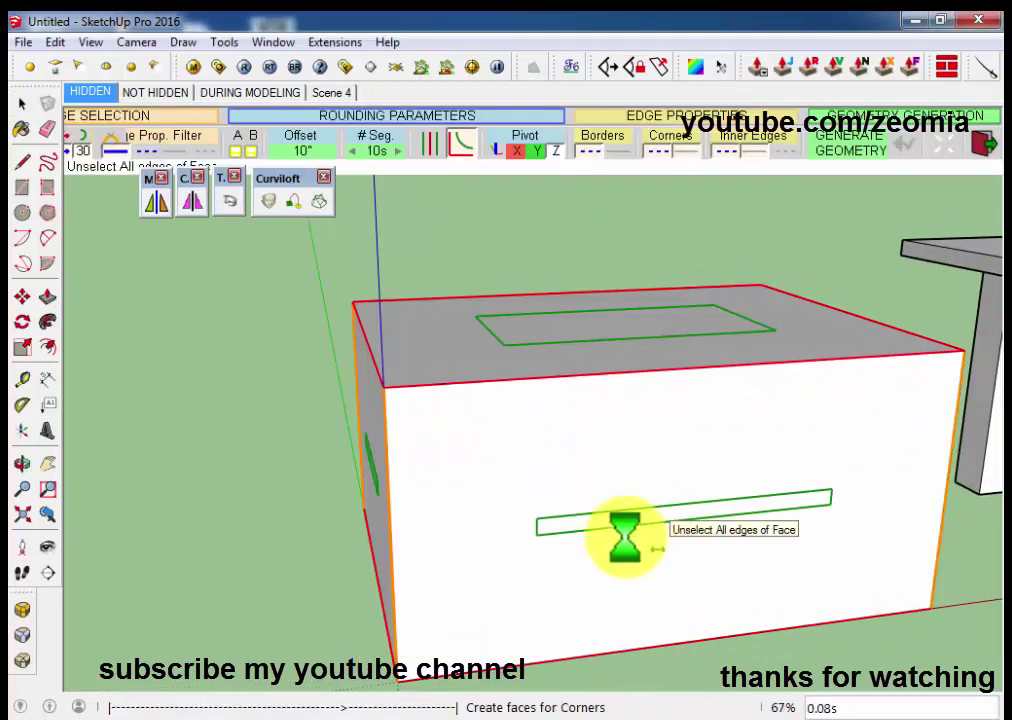
mouse_move(621, 540)
middle_down()
mouse_move(571, 535)
mouse_move(809, 548)
mouse_move(318, 380)
mouse_move(163, 513)
mouse_move(420, 578)
middle_up()
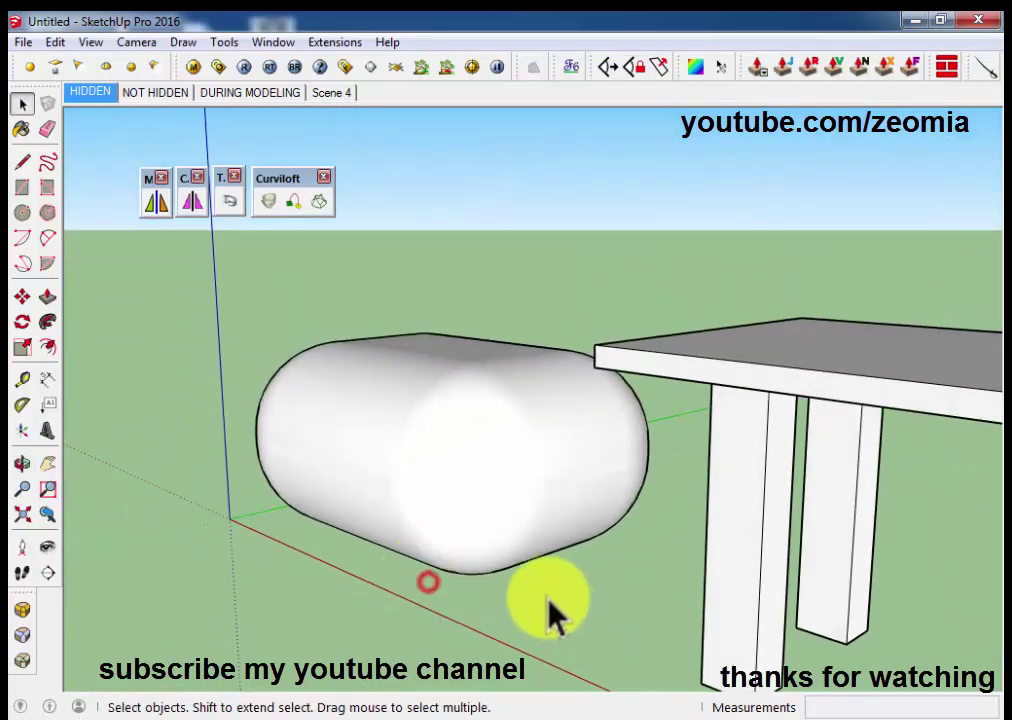
mouse_move(549, 601)
middle_down()
mouse_move(632, 688)
mouse_move(468, 639)
mouse_move(762, 498)
mouse_move(642, 549)
mouse_move(508, 583)
mouse_move(734, 463)
mouse_move(678, 555)
middle_up()
- Open the table group for editing and select the tabletop's top face
click(632, 468)
scroll(605, 488, up, 2)
double_click(601, 481)
scroll(520, 505, up, 3)
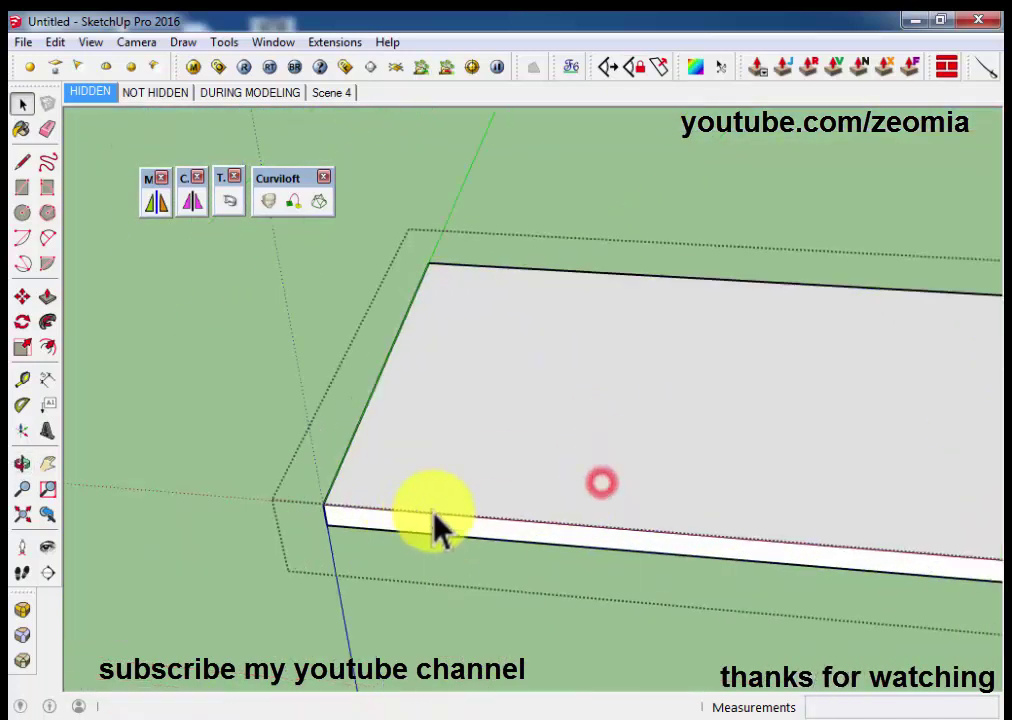
click(535, 455)
- Round the tabletop's edges with a 1-inch offset and orbit to inspect them
click(19, 607)
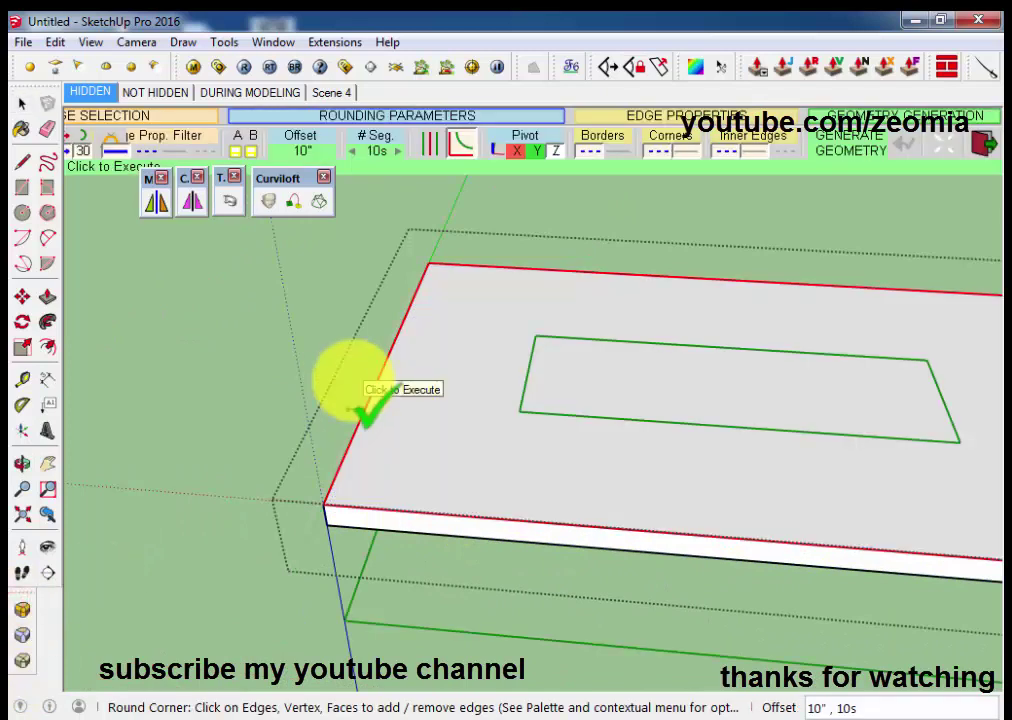
click(306, 150)
text(1)
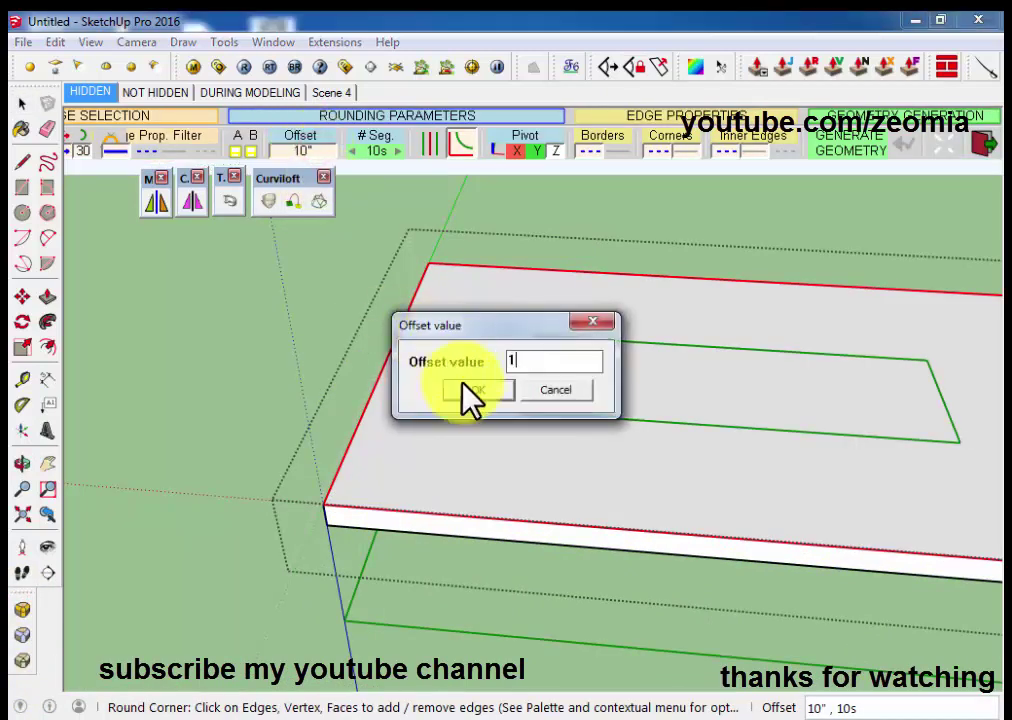
click(466, 389)
key(Return)
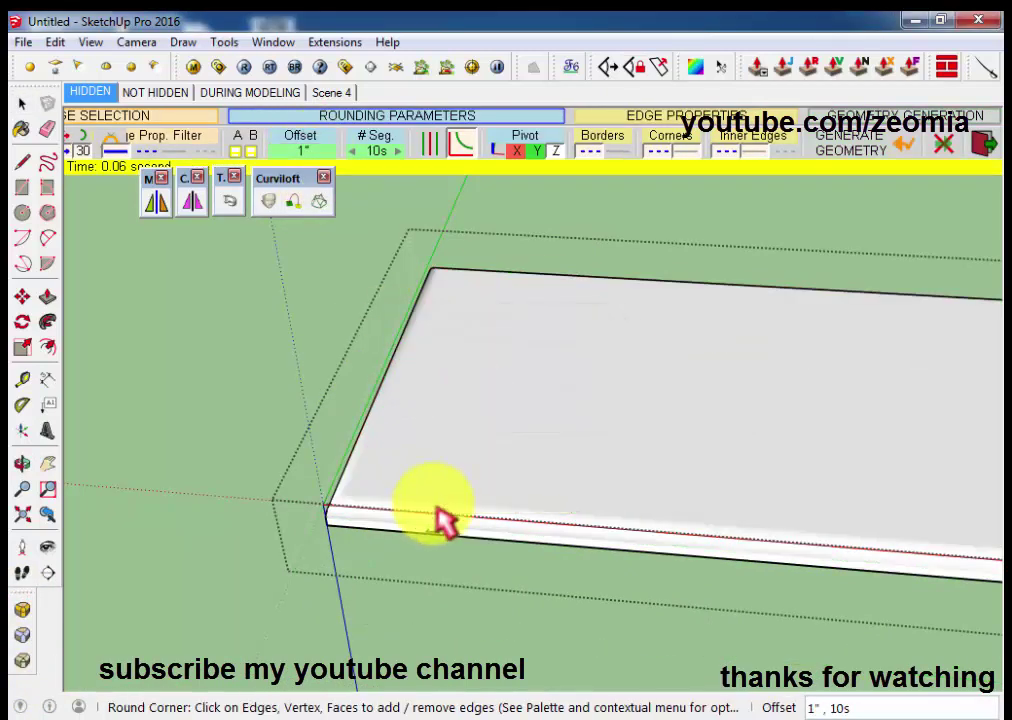
key(space)
scroll(294, 440, up, 3)
mouse_move(294, 429)
middle_down()
mouse_move(440, 480)
mouse_move(318, 463)
mouse_move(694, 497)
mouse_move(655, 508)
middle_up()
scroll(500, 478, up, 3)
mouse_move(500, 478)
middle_down()
mouse_move(852, 436)
mouse_move(199, 445)
mouse_move(260, 368)
mouse_move(535, 402)
middle_up()
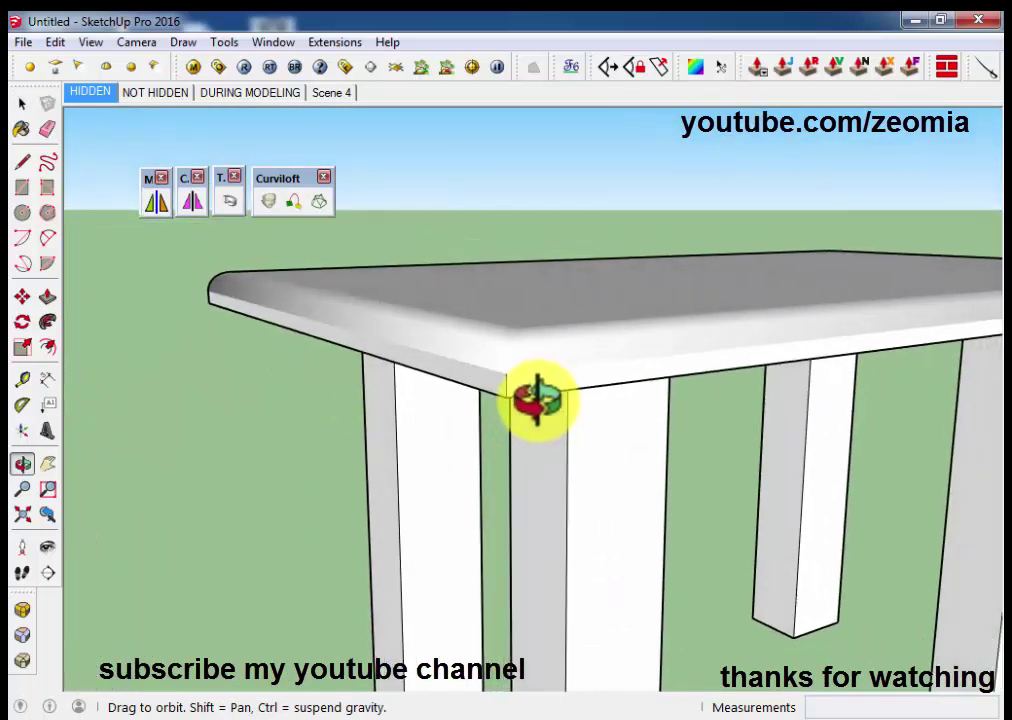
- Open a table leg group and select the legs' edges for rounding
scroll(592, 535, down, 3)
double_click(599, 525)
scroll(580, 522, up, 1)
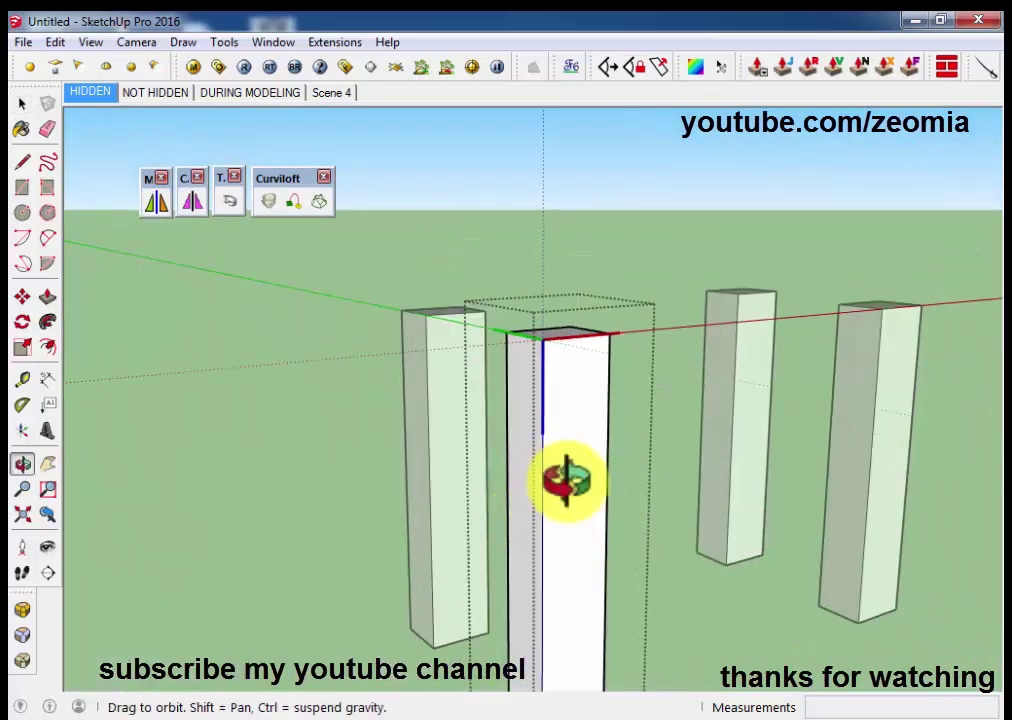
middle_drag(567, 482, 553, 463)
scroll(518, 505, up, 2)
click(527, 508)
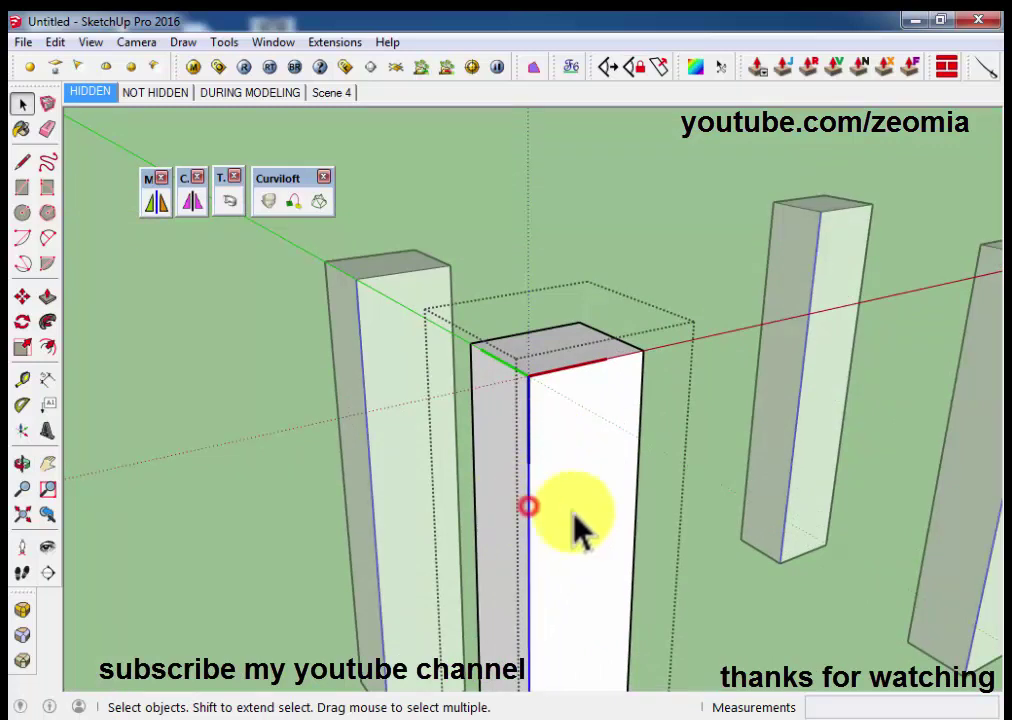
ctrl+click(636, 468)
mouse_move(636, 470)
middle_down()
mouse_move(583, 434)
mouse_move(592, 357)
mouse_move(703, 338)
middle_up()
drag(447, 408, 450, 408)
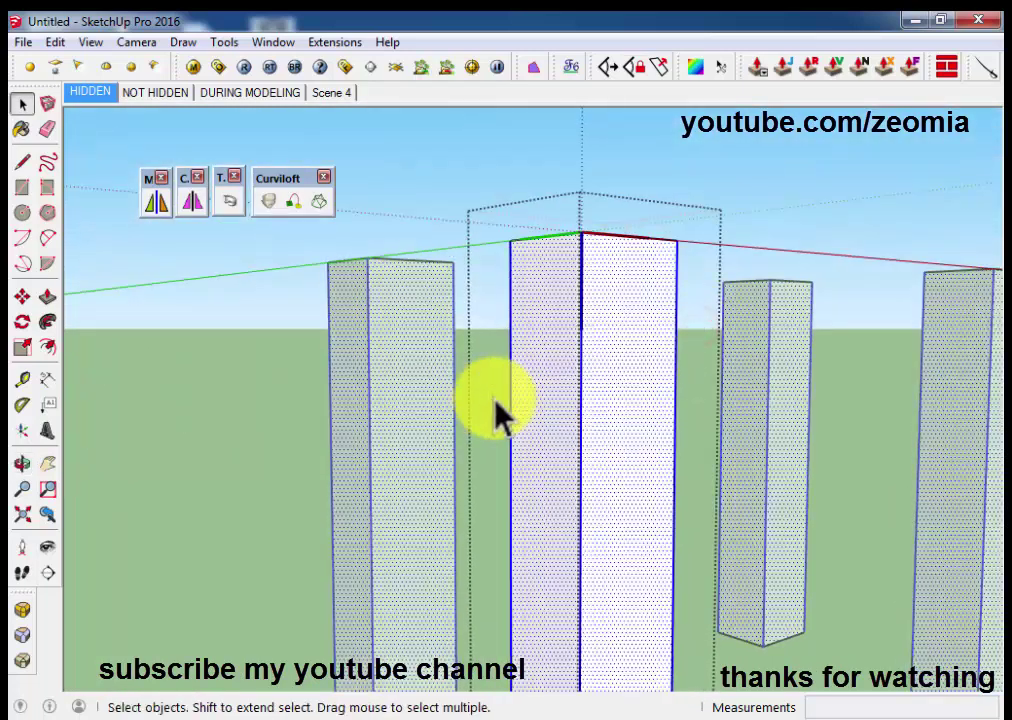
mouse_move(492, 404)
middle_down()
mouse_move(497, 565)
mouse_move(160, 400)
middle_up()
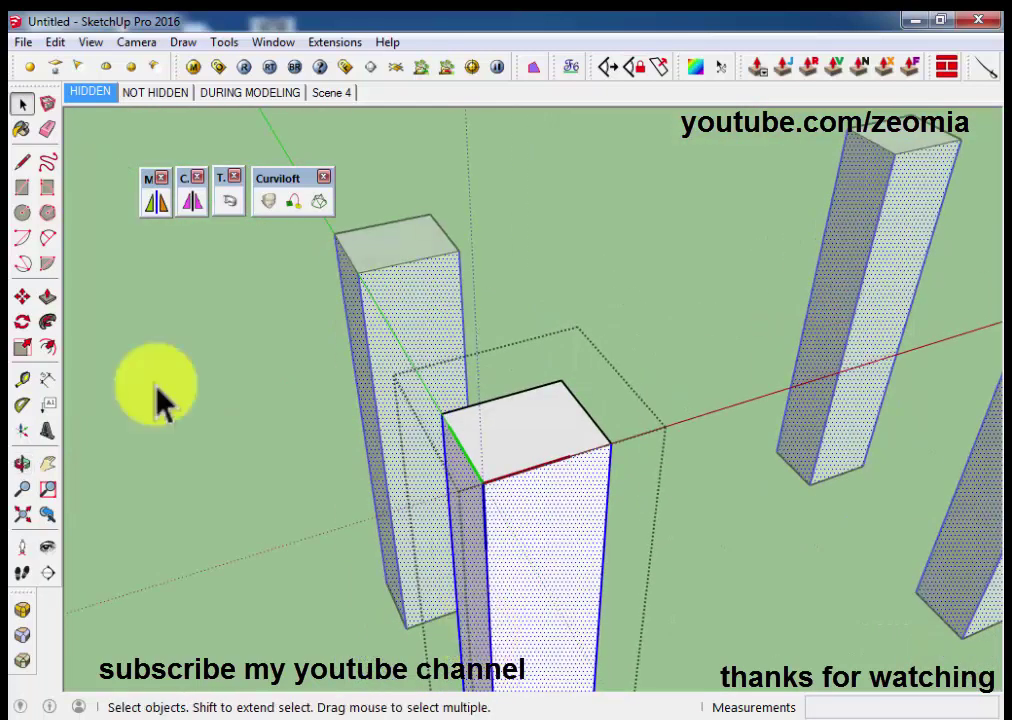
- Round the selected leg edges with a 0.5-inch offset and look under the table
click(24, 610)
click(298, 150)
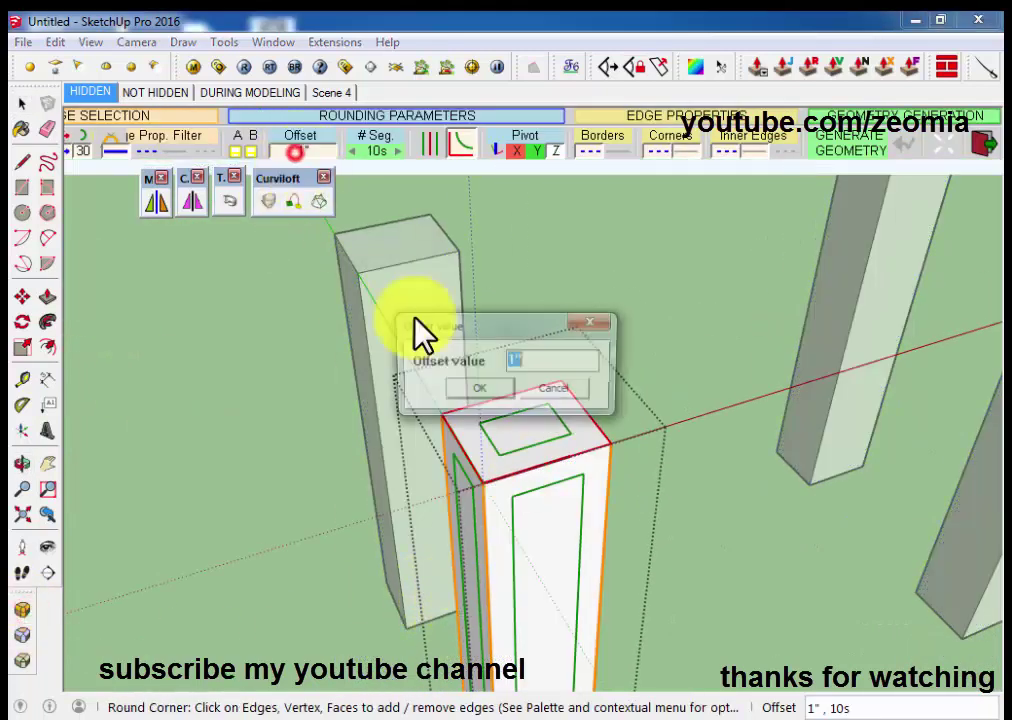
text(0.5)
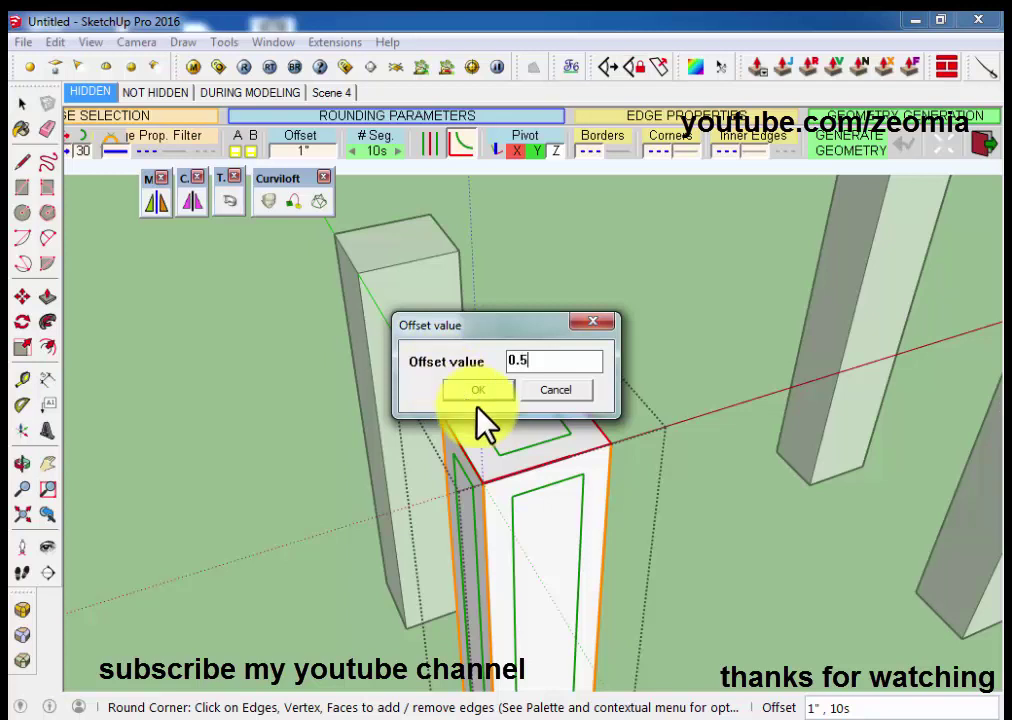
click(476, 408)
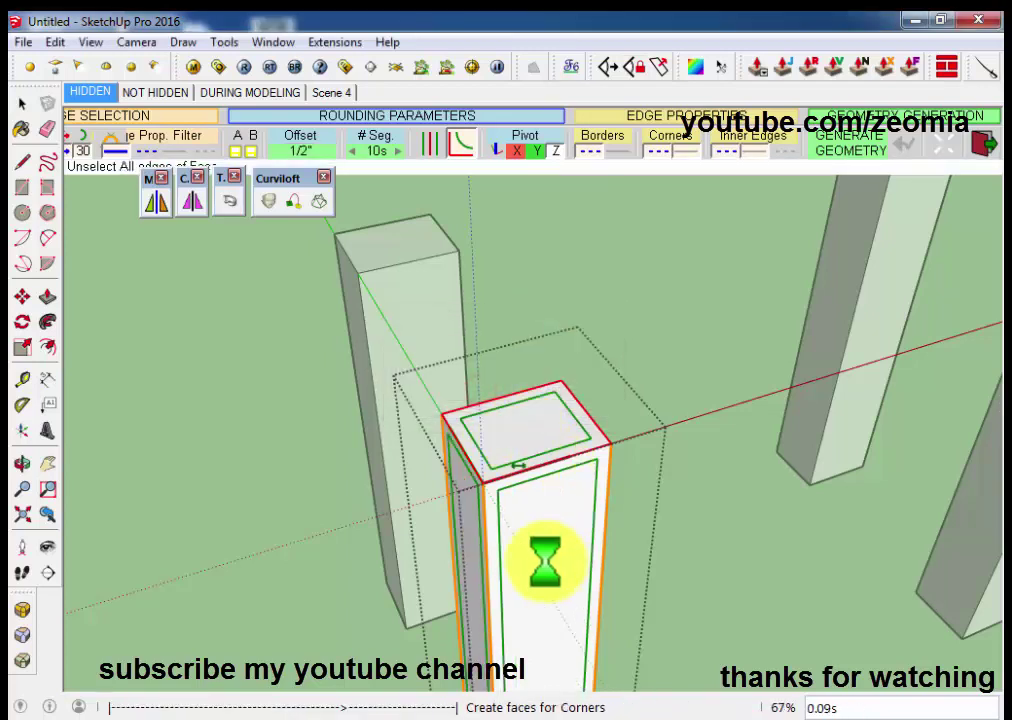
key(space)
mouse_move(542, 599)
middle_down()
mouse_move(626, 361)
mouse_move(621, 429)
middle_up()
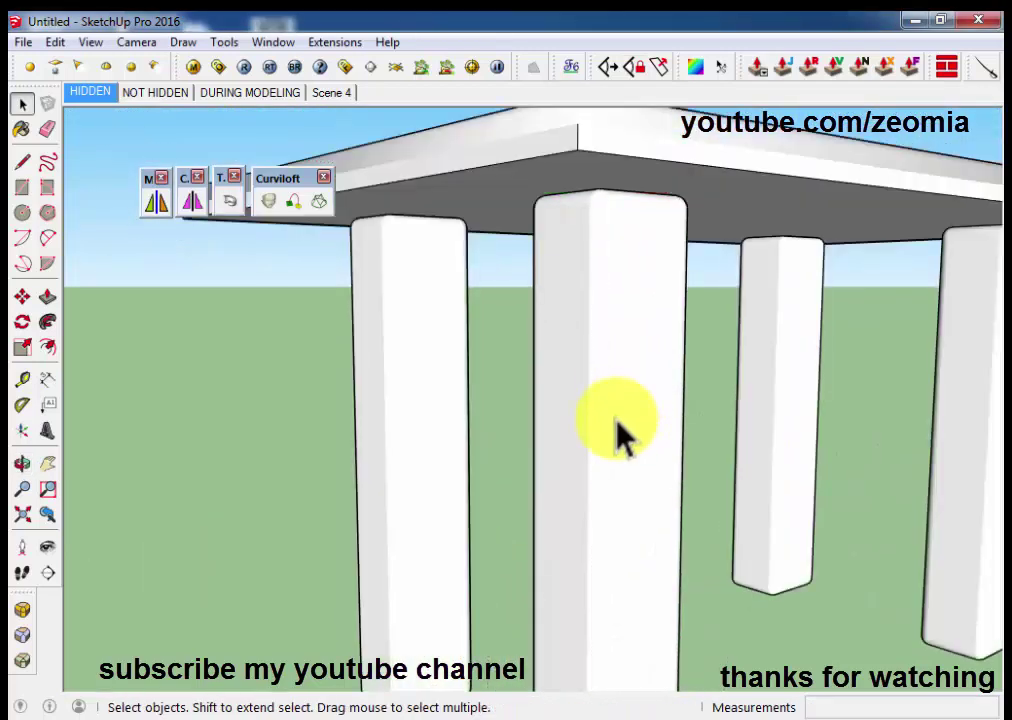
scroll(621, 429, down, 2)
mouse_move(752, 555)
middle_down()
mouse_move(662, 413)
mouse_move(569, 558)
middle_up()
scroll(389, 445, down, 3)
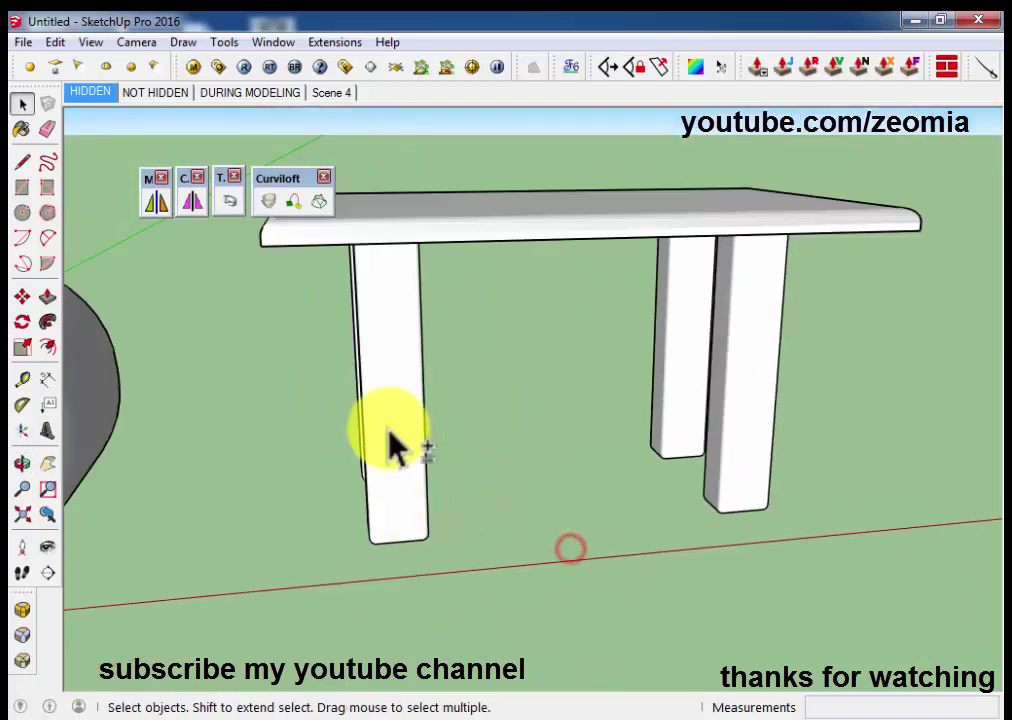
middle_drag(389, 445, 557, 363)
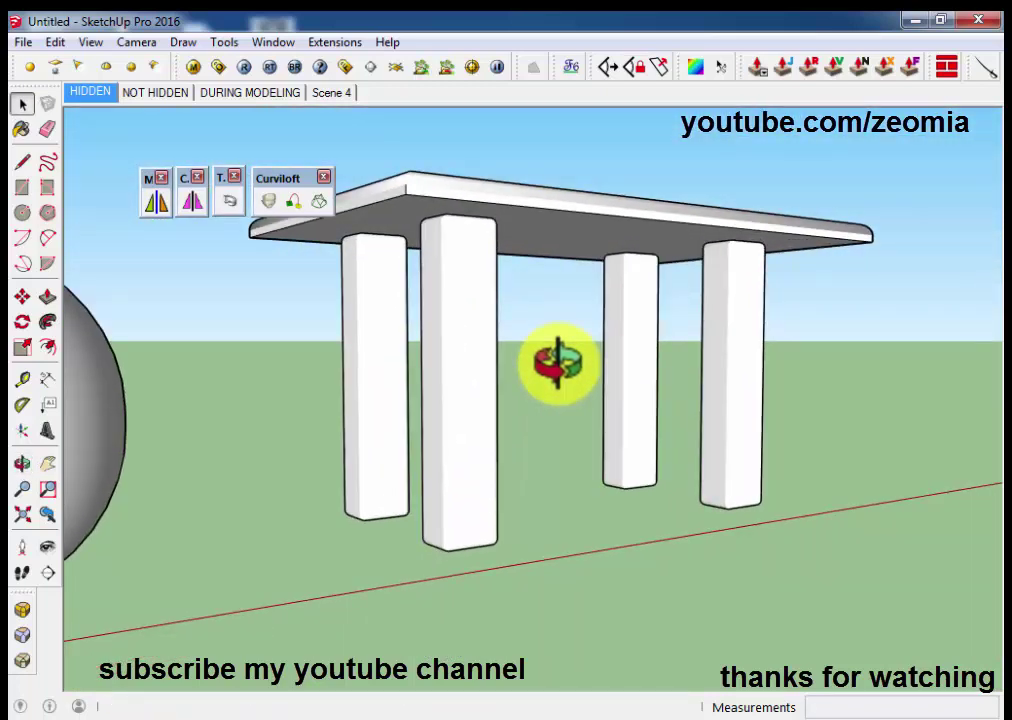
mouse_move(557, 363)
middle_down()
mouse_move(560, 445)
mouse_move(425, 492)
mouse_move(535, 479)
mouse_move(531, 551)
mouse_move(481, 549)
middle_up()
- Scale the pill-shaped box to 0.65 of its length along the red axis
click(336, 424)
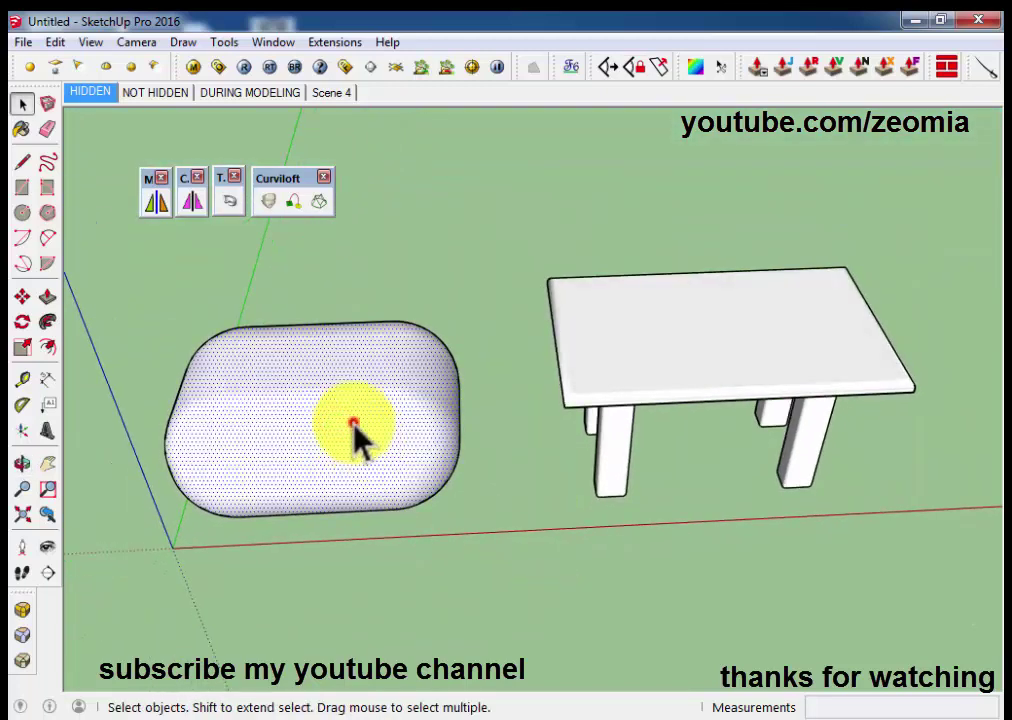
key(s)
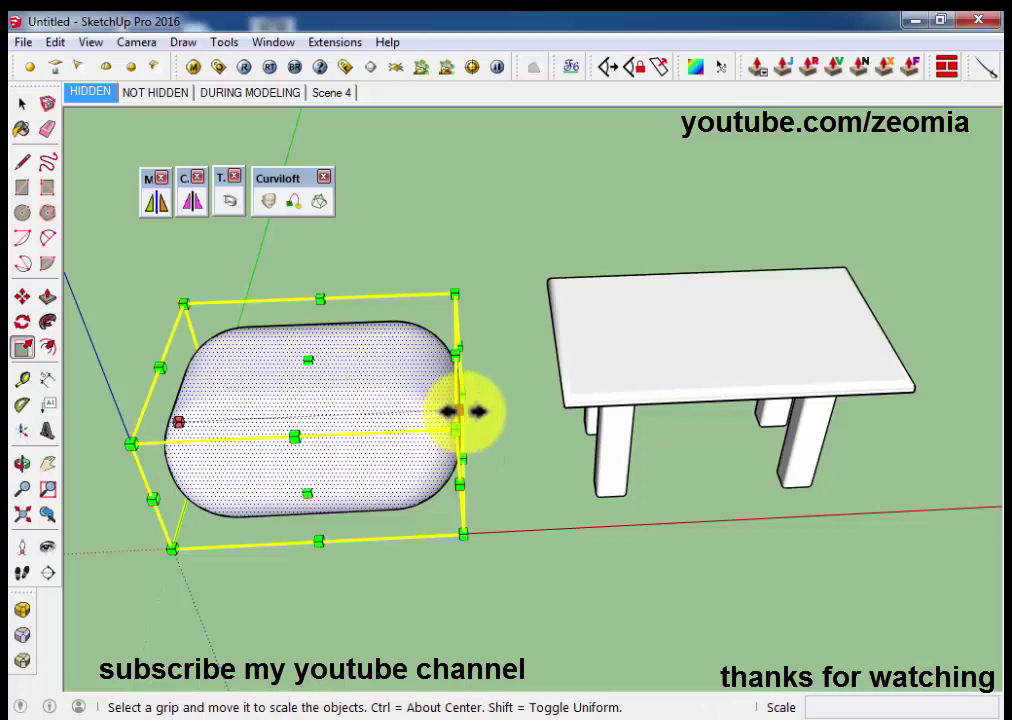
drag(463, 413, 366, 415)
key(space)
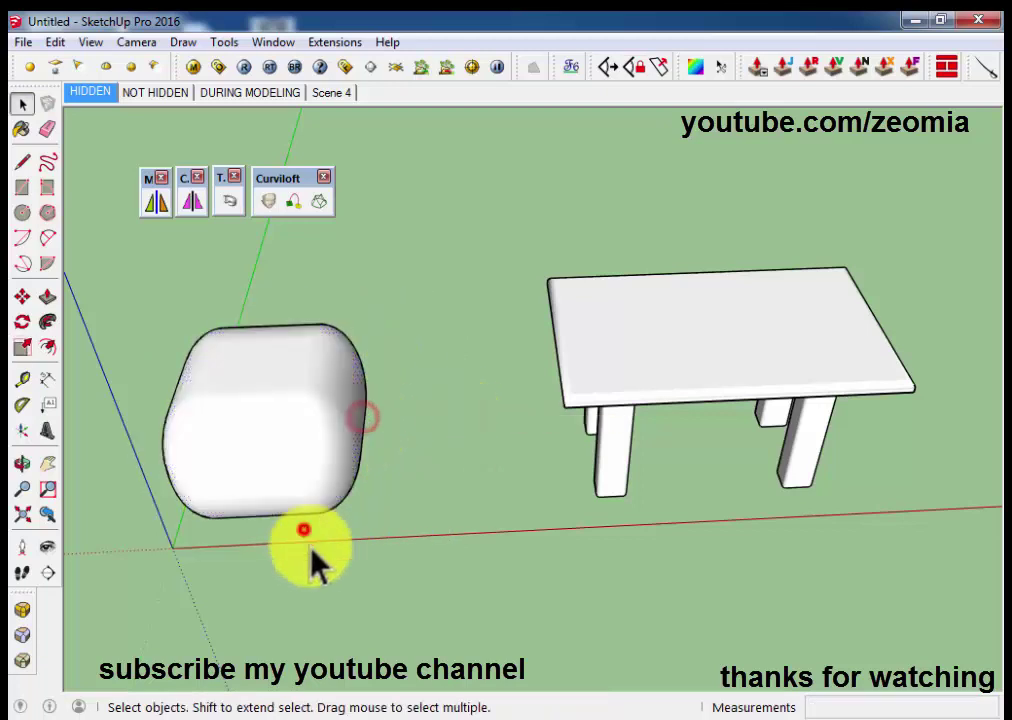
mouse_move(305, 530)
middle_down()
mouse_move(548, 298)
mouse_move(389, 519)
mouse_move(307, 451)
mouse_move(282, 537)
middle_up()
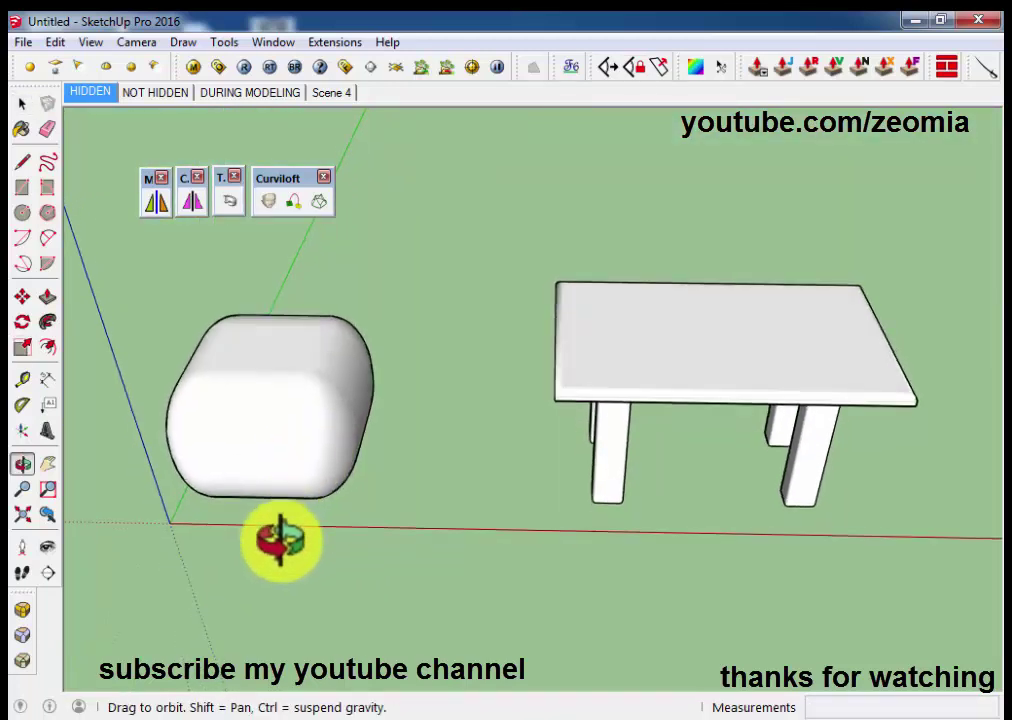
- Select the table and begin a move, then cancel it
click(614, 370)
scroll(614, 370, up, 5)
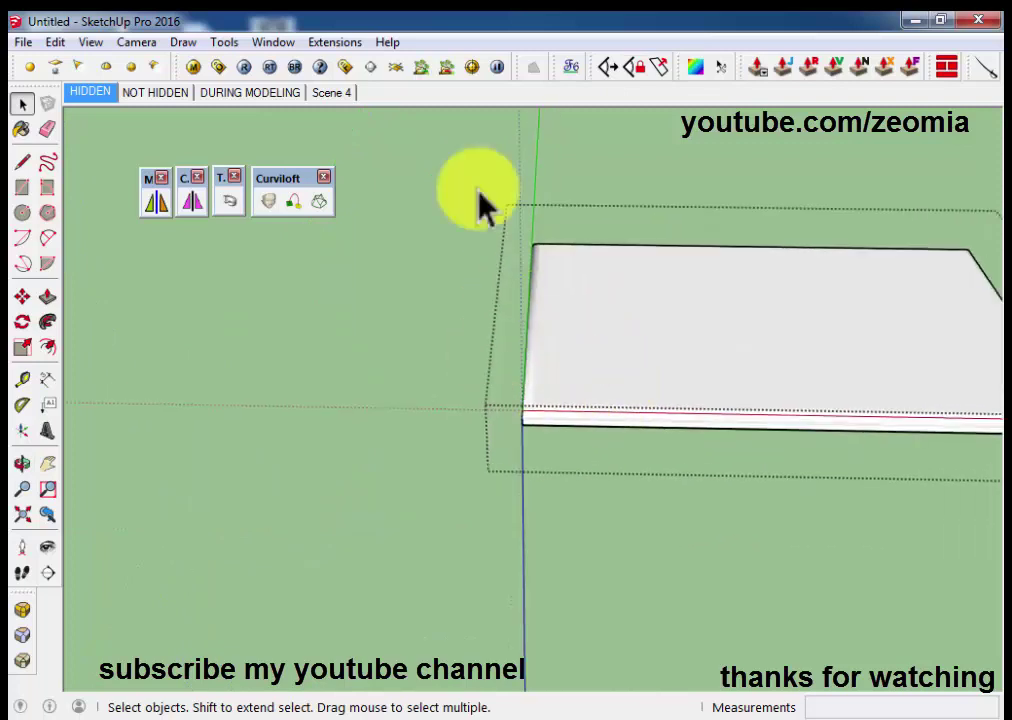
mouse_move(560, 468)
middle_down()
mouse_move(612, 300)
mouse_move(581, 377)
middle_up()
key(m)
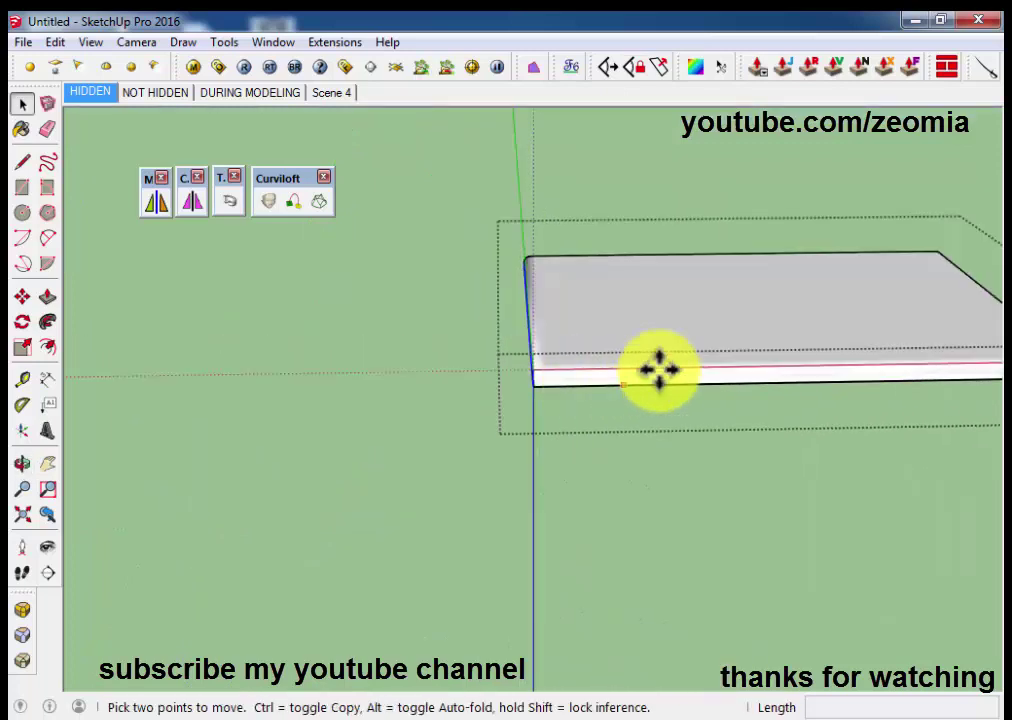
click(602, 336)
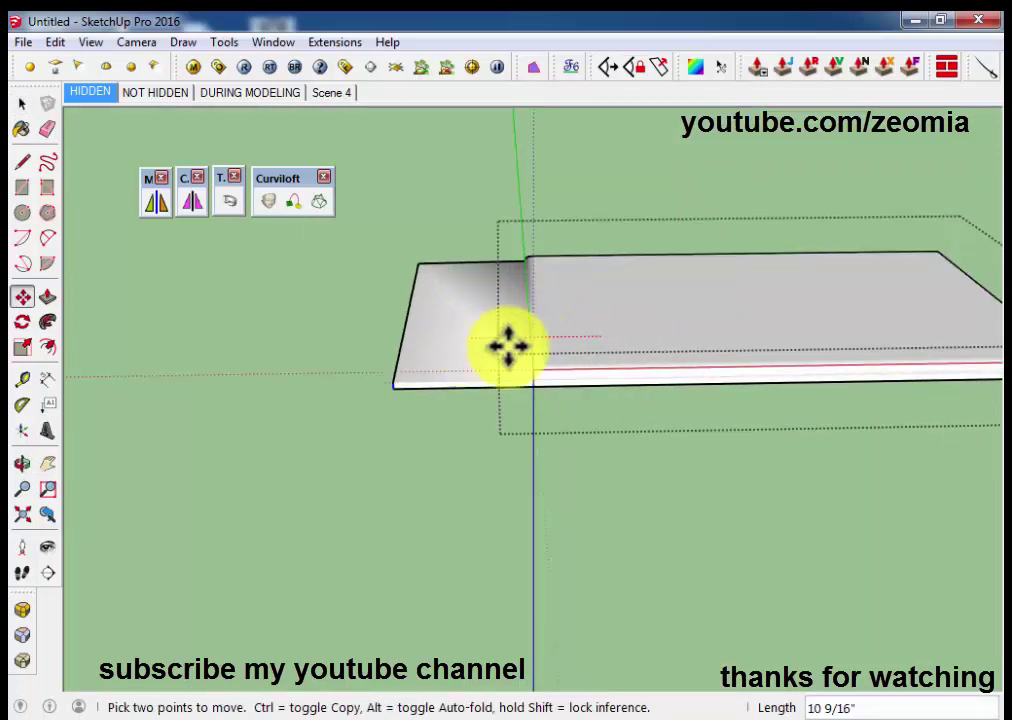
key(space)
- Turn on View > Hidden Geometry to show the model's hidden edges
mouse_move(520, 366)
middle_down()
mouse_move(628, 264)
mouse_move(567, 350)
middle_up()
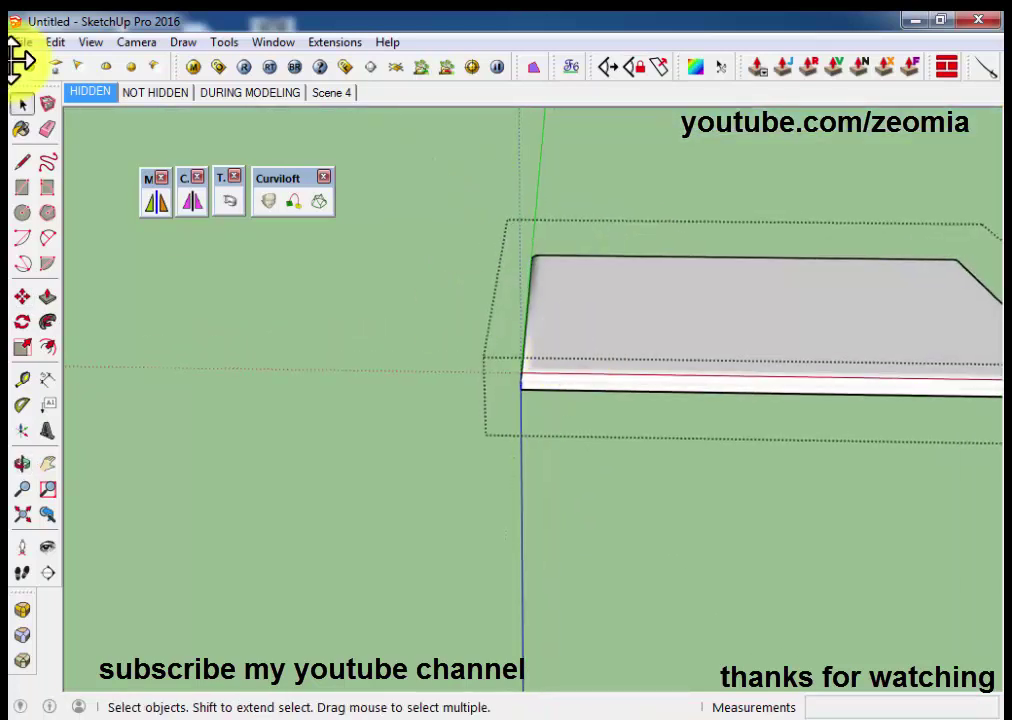
click(92, 44)
click(123, 116)
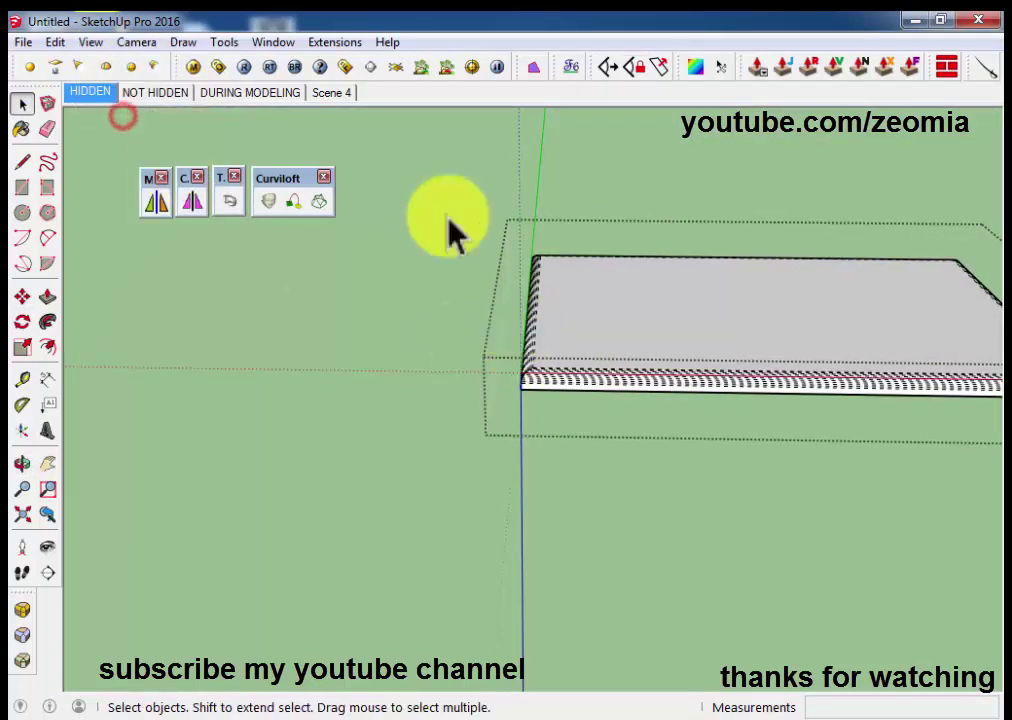
mouse_move(557, 443)
middle_down()
mouse_move(641, 280)
mouse_move(678, 242)
mouse_move(549, 316)
mouse_move(557, 337)
middle_up()
- Move the tabletop left along the red axis so it overhangs the legs
key(m)
click(721, 330)
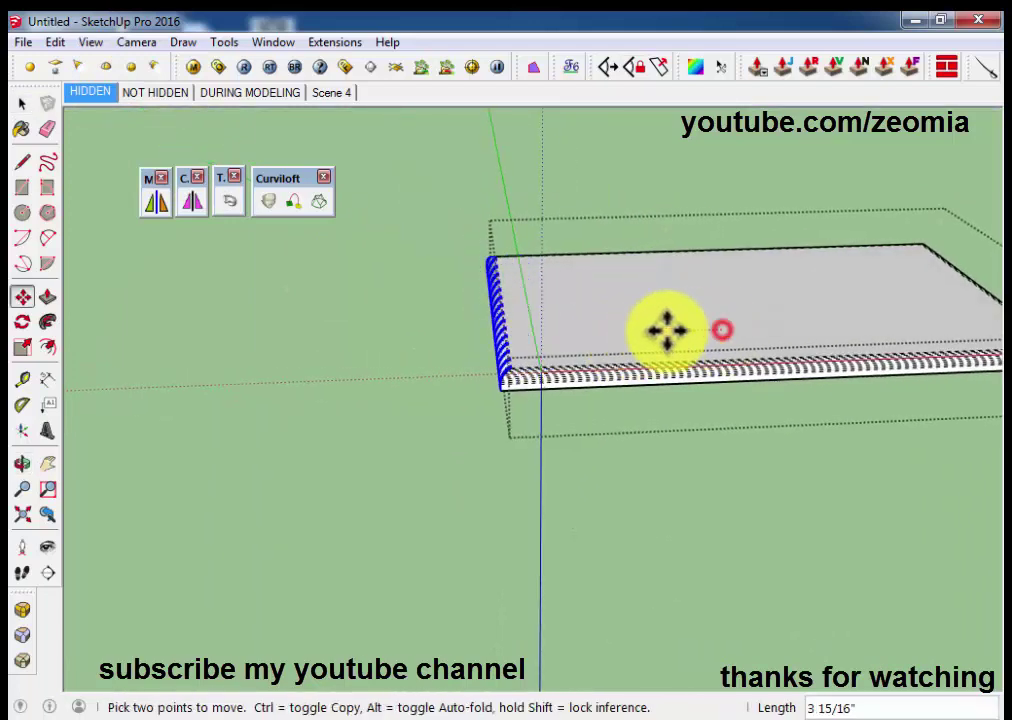
drag(447, 347, 655, 335)
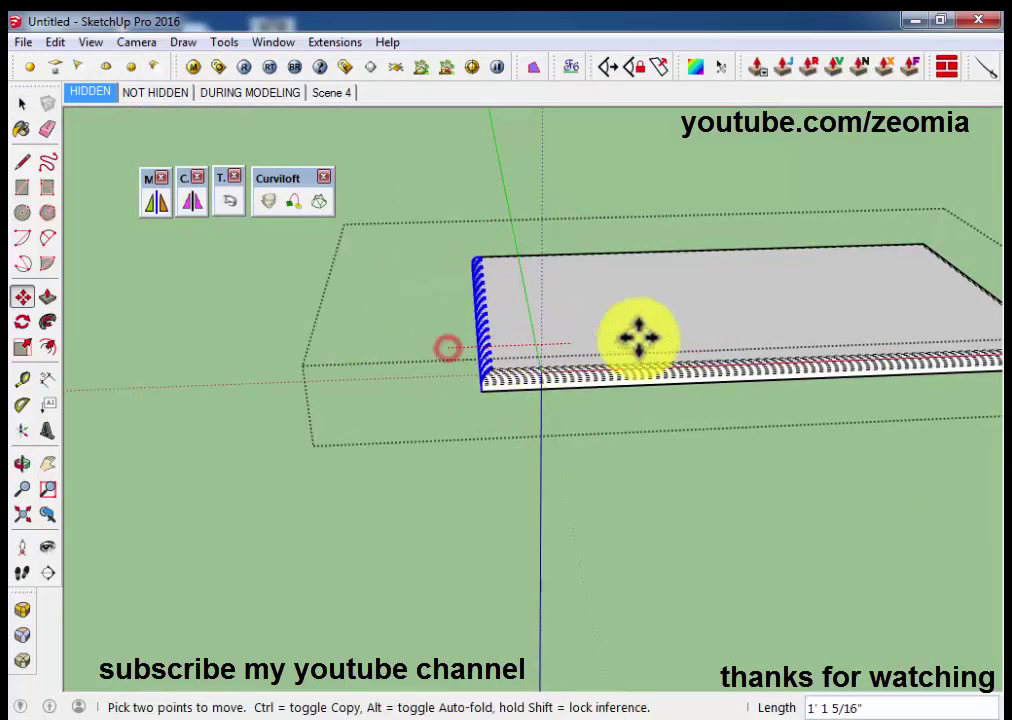
click(762, 323)
click(492, 352)
key(space)
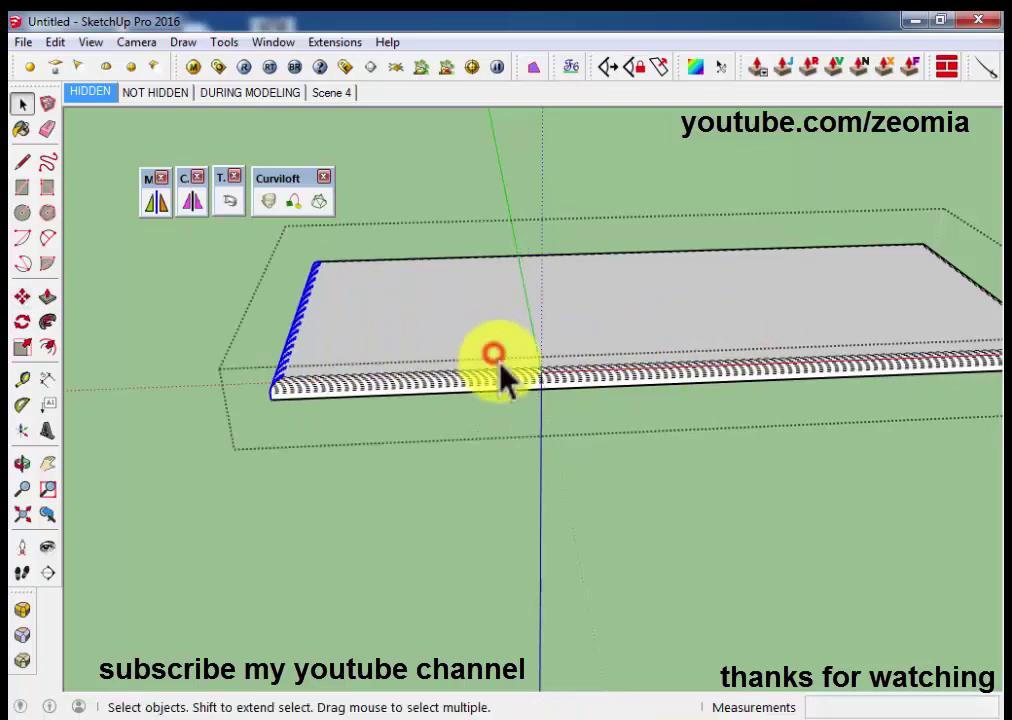
mouse_move(501, 373)
middle_down()
mouse_move(474, 441)
mouse_move(560, 350)
middle_up()
middle_drag(697, 360, 531, 411)
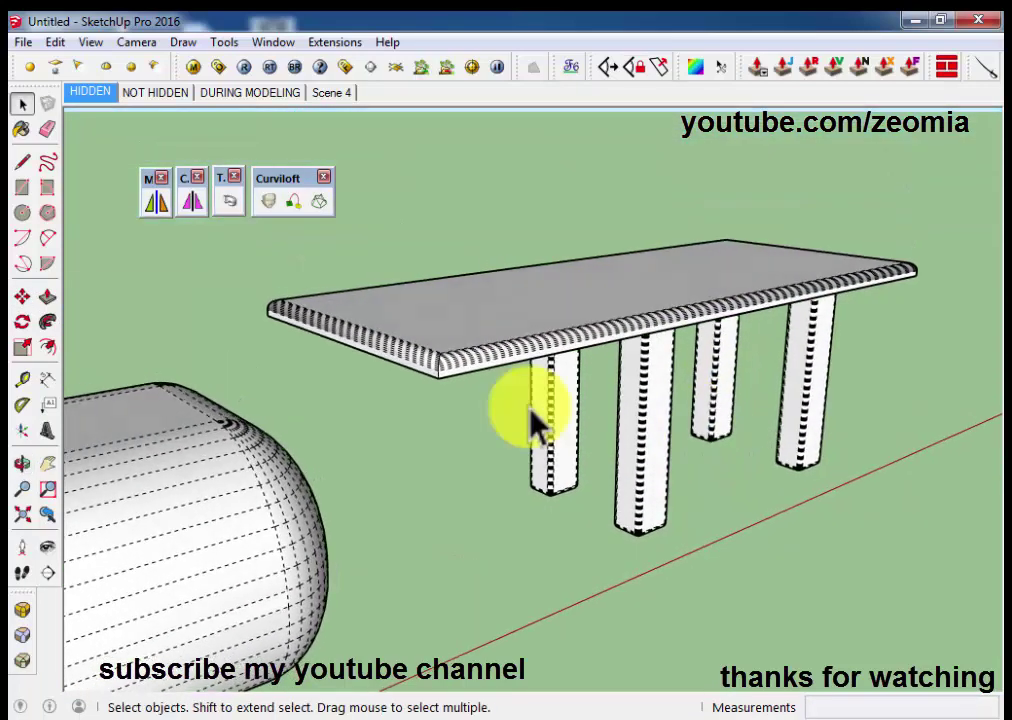
scroll(472, 384, up, 2)
scroll(463, 357, up, 2)
middle_drag(463, 357, 335, 415)
scroll(436, 361, down, 2)
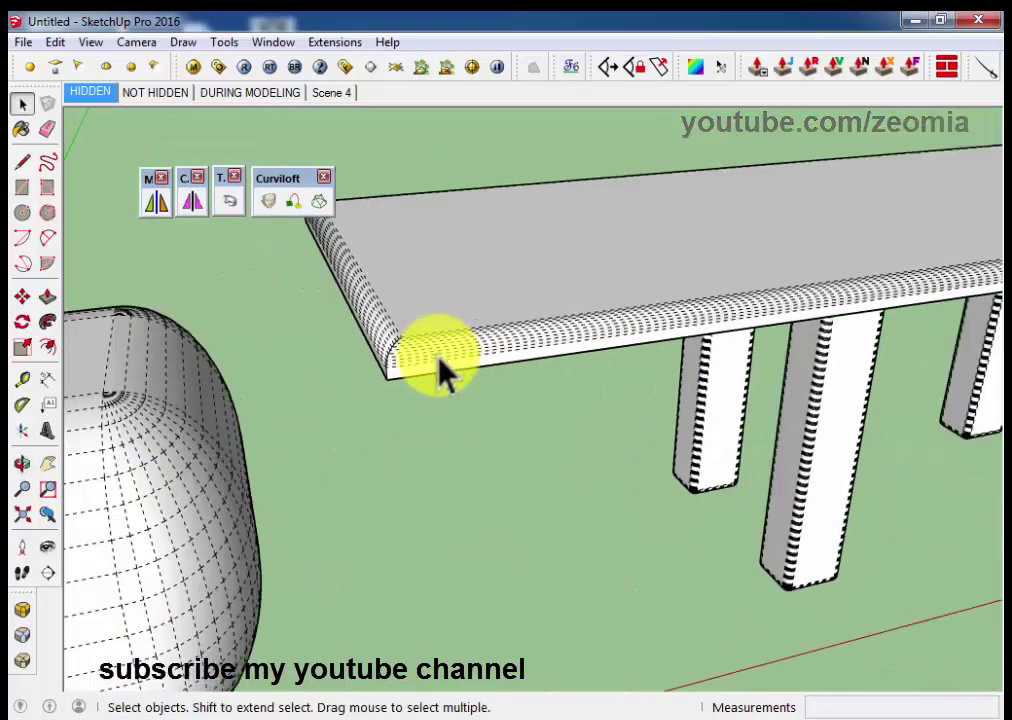
scroll(436, 366, down, 2)
middle_drag(436, 368, 515, 305)
scroll(530, 322, down, 2)
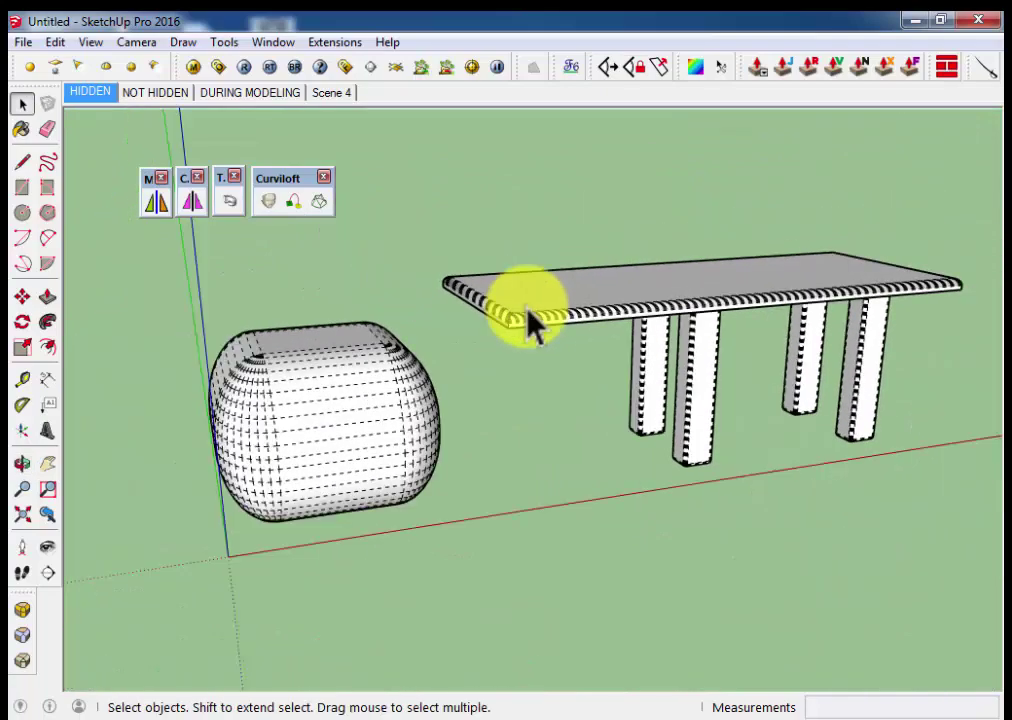